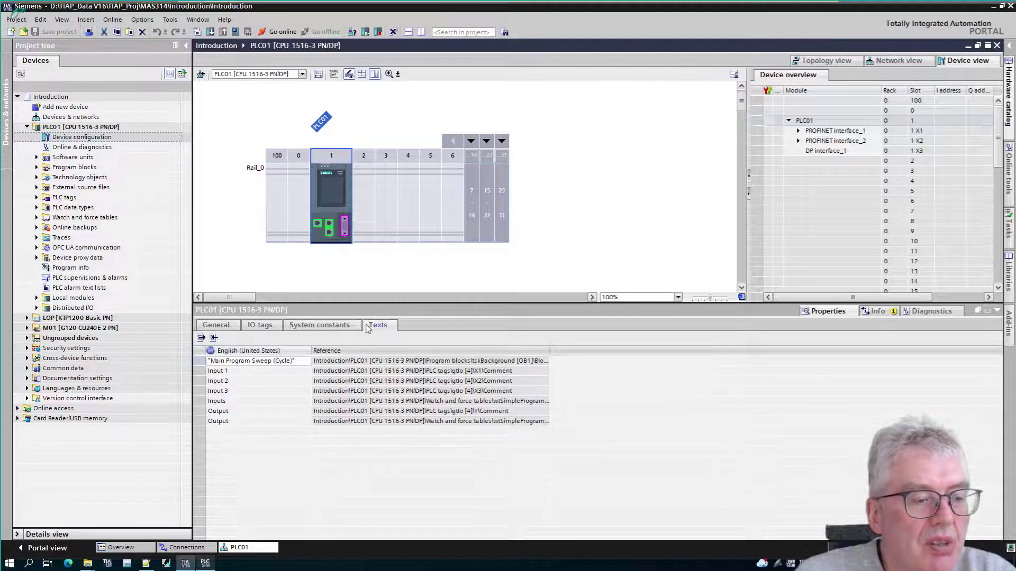
Step: Review the inspector's properties, compile info and diagnostics, and open the general project information of the PLC01 CPU
{"action": "left_click", "coordinate": [215, 325]}
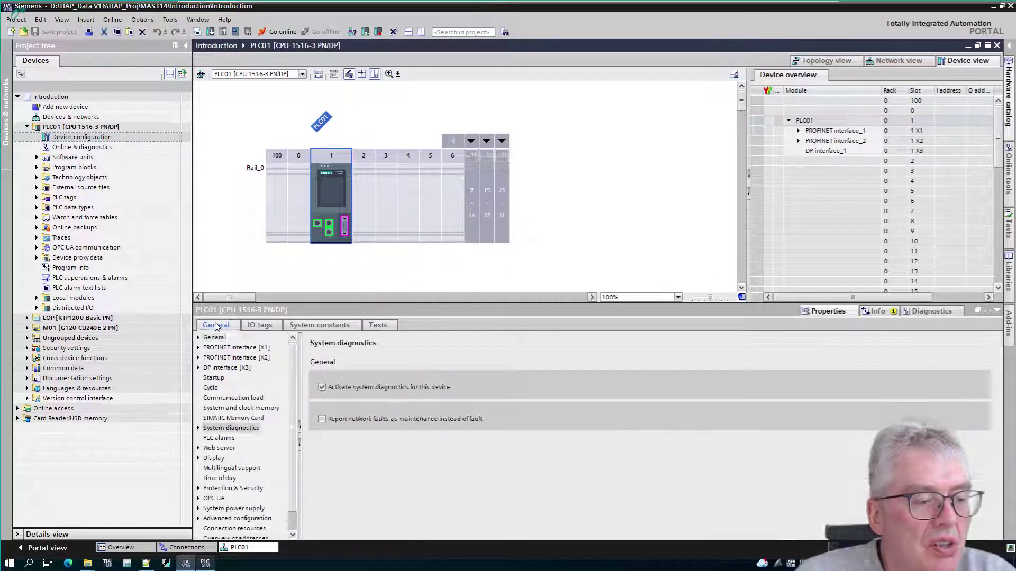
{"action": "left_click", "coordinate": [877, 312]}
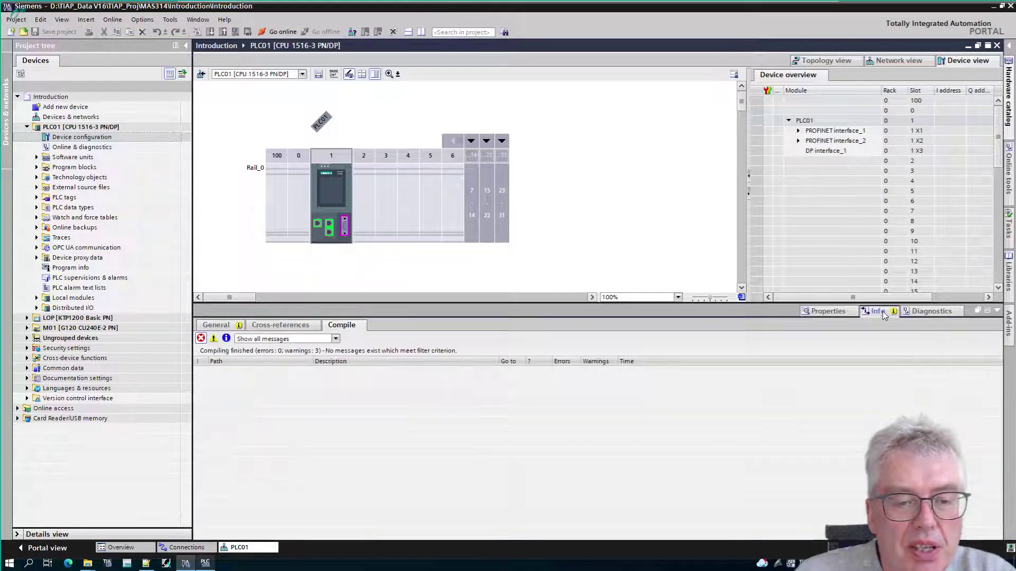
{"action": "left_click", "coordinate": [923, 312]}
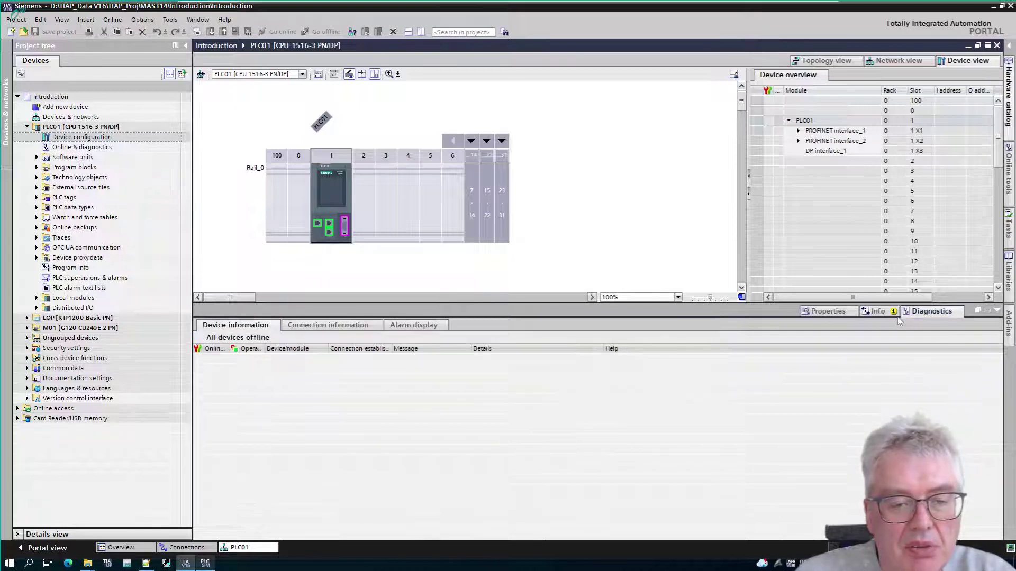
{"action": "left_click", "coordinate": [828, 311]}
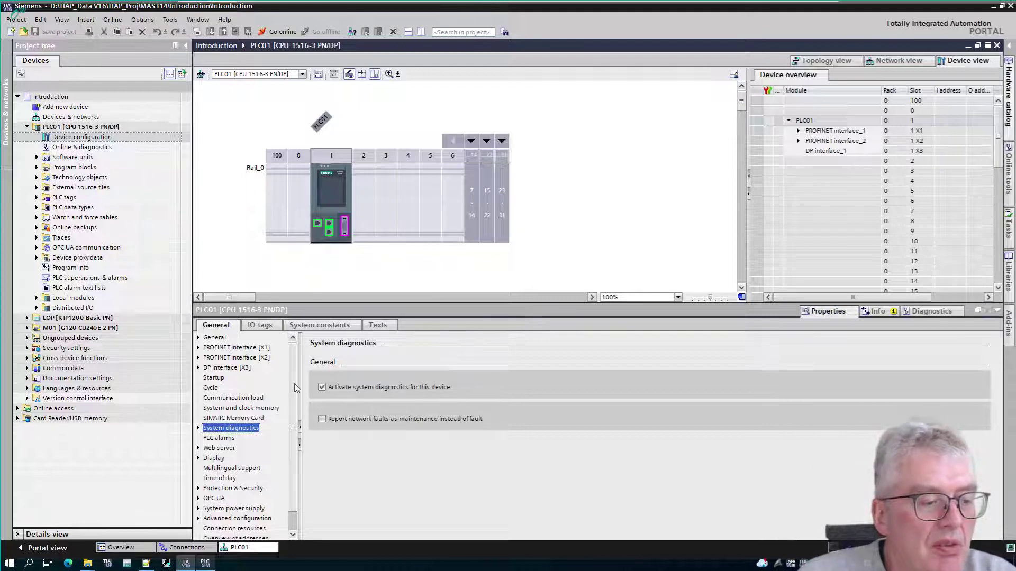
{"action": "left_click", "coordinate": [319, 207]}
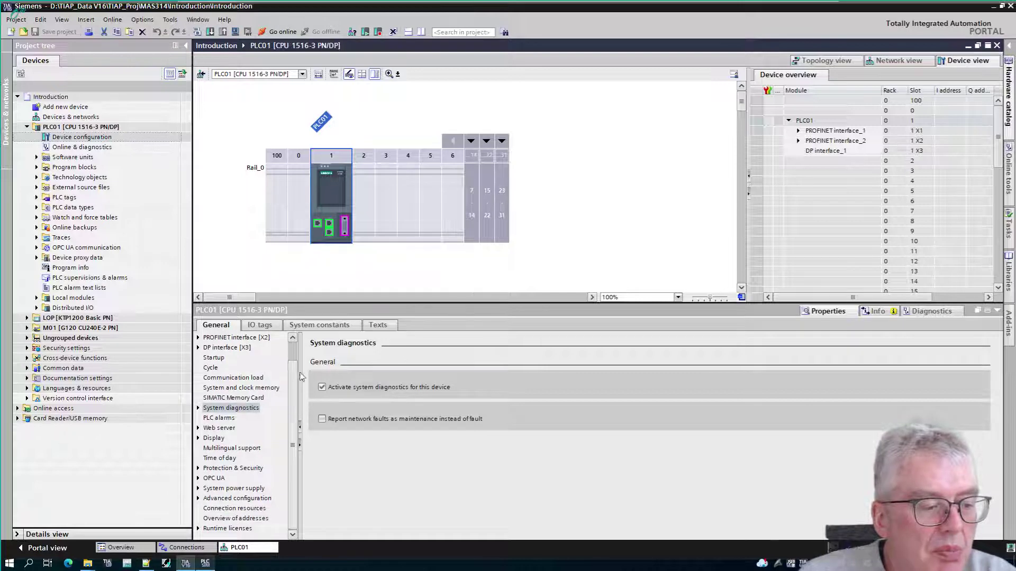
{"action": "left_click", "coordinate": [214, 338]}
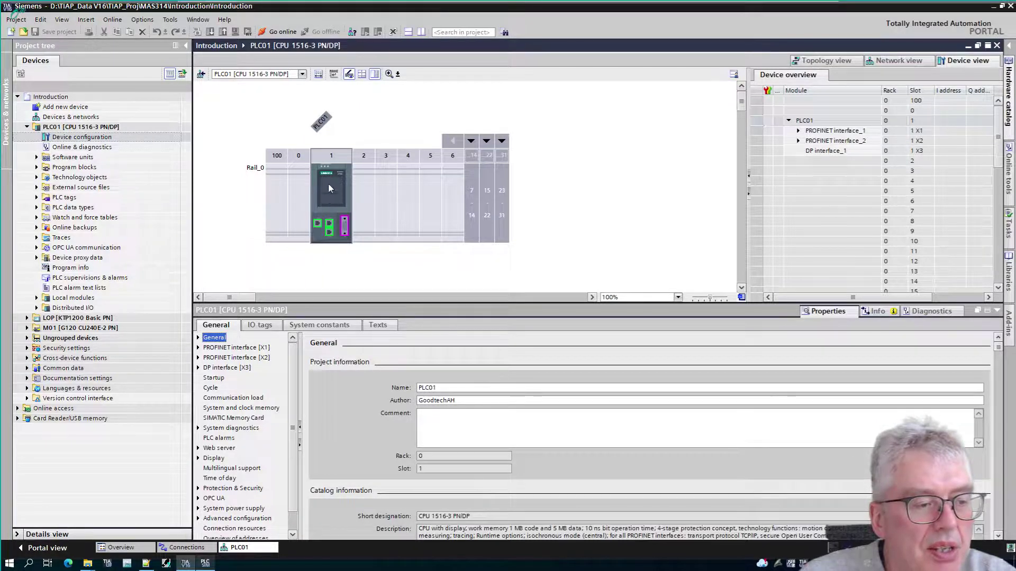
Step: Inspect the properties of PLC01's two PROFINET interfaces and its DP interface by selecting each port on the CPU
{"action": "left_click", "coordinate": [317, 225]}
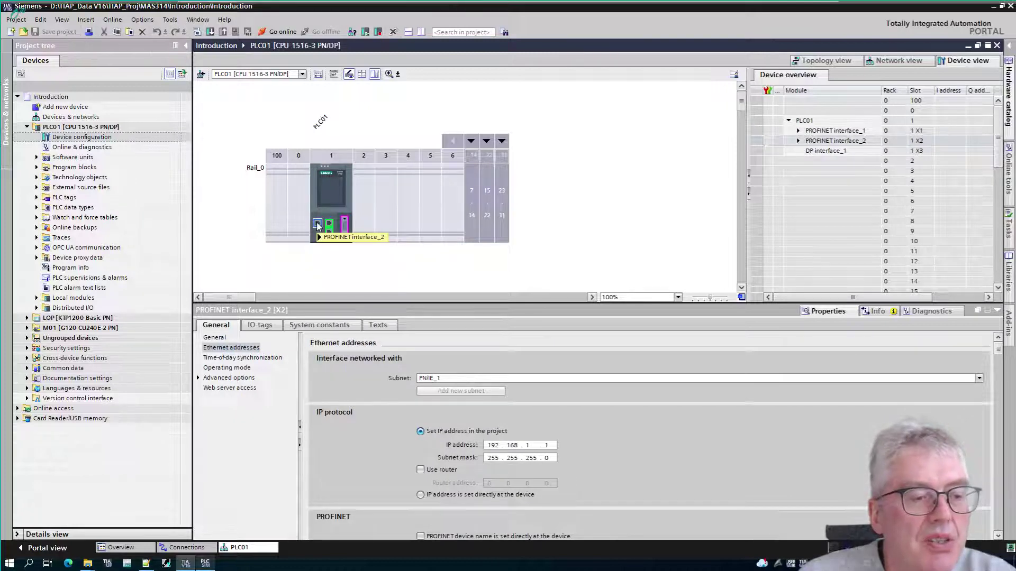
{"action": "left_click", "coordinate": [330, 225]}
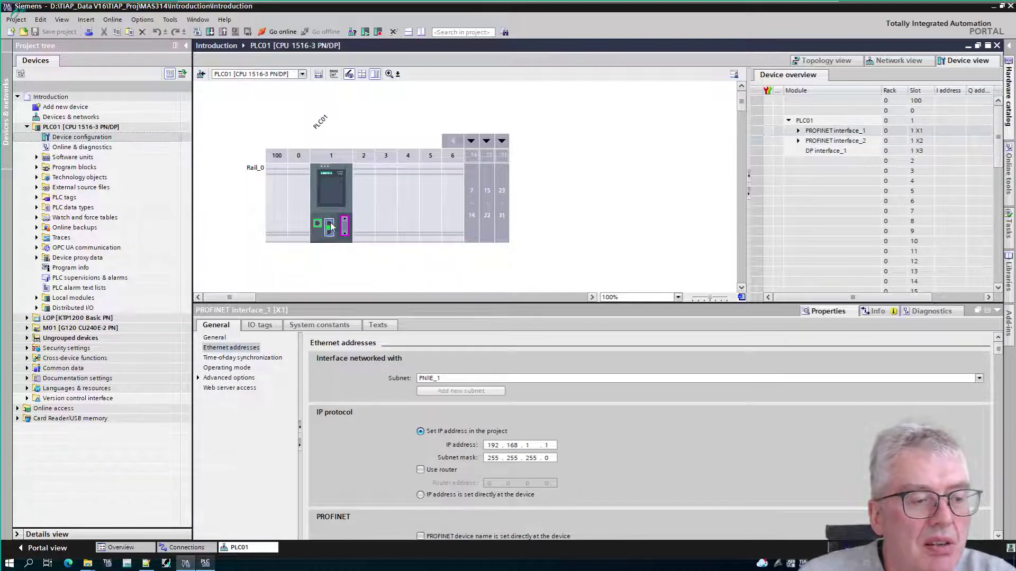
{"action": "left_click", "coordinate": [329, 228]}
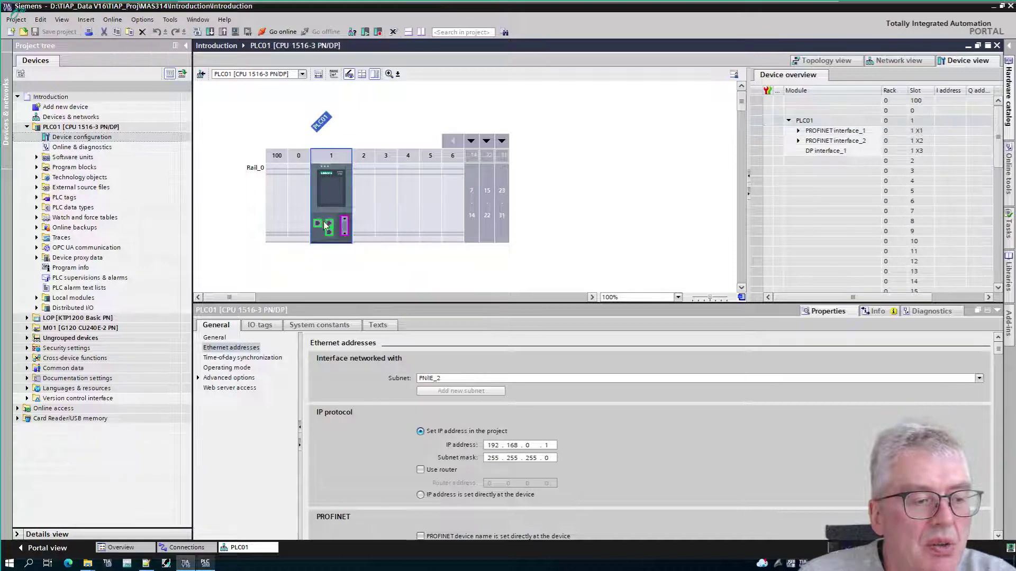
{"action": "left_click", "coordinate": [342, 231]}
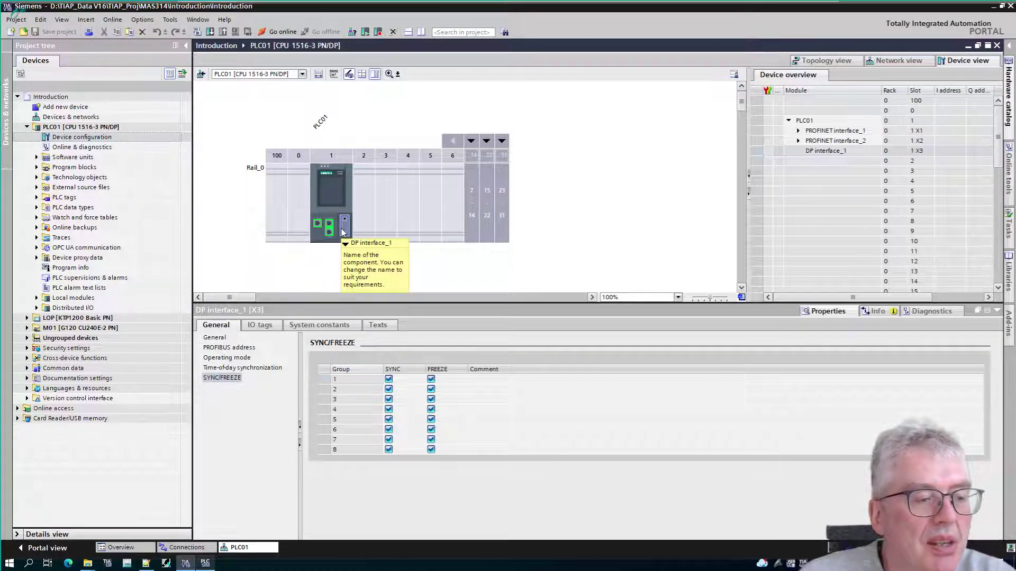
Step: Select the PLC01 CPU and examine the general settings of PROFINET interface [X1] in its properties
{"action": "left_click", "coordinate": [320, 205]}
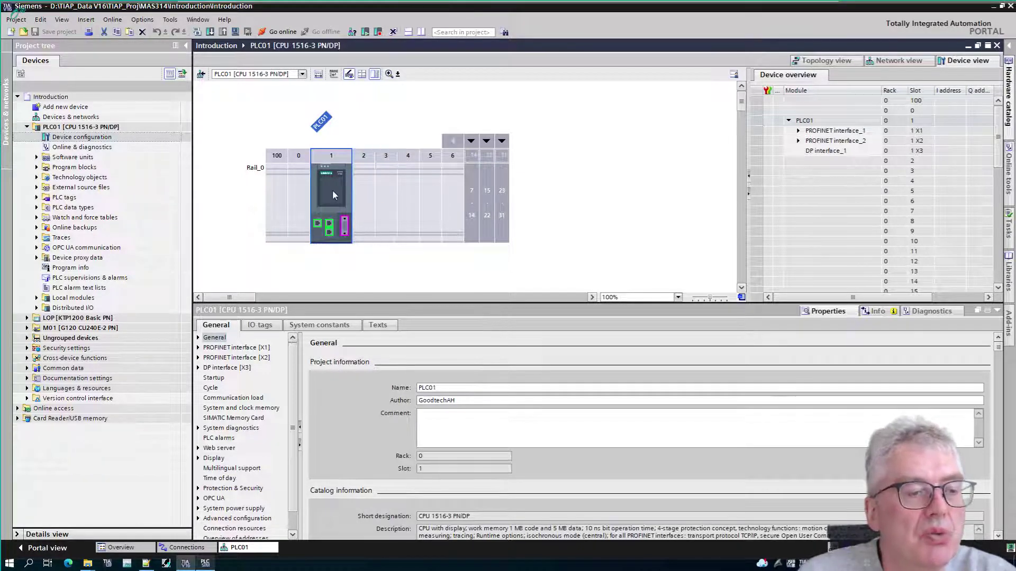
{"action": "left_click", "coordinate": [199, 348]}
{"action": "left_click", "coordinate": [236, 349]}
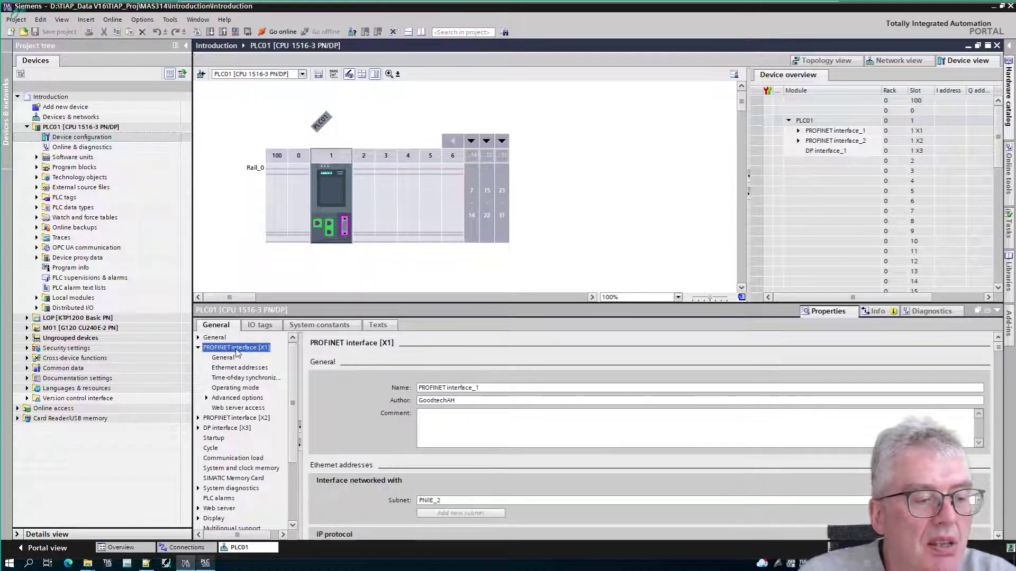
{"action": "left_click", "coordinate": [421, 413]}
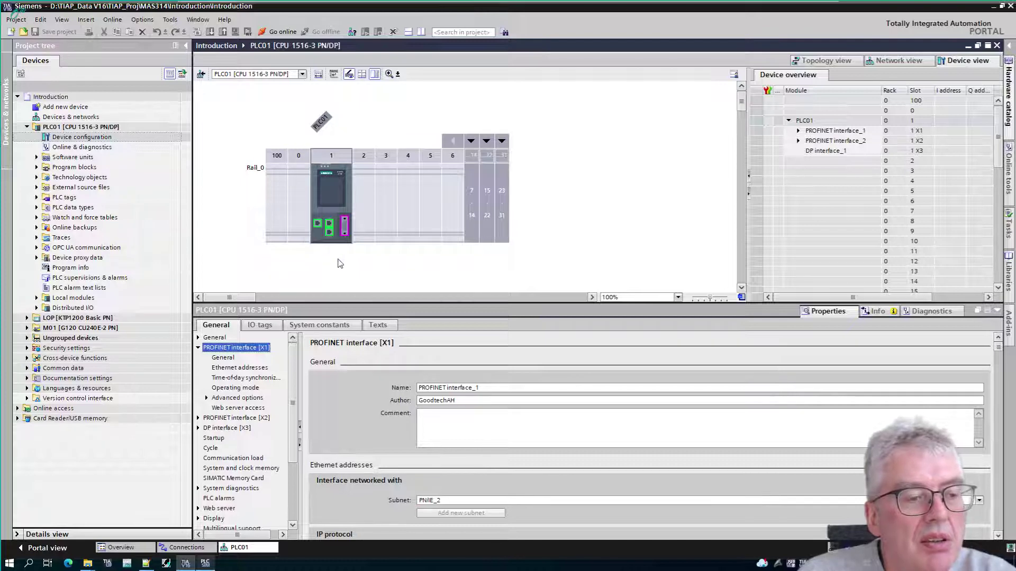
Step: Look at the project's devices in the network view and topology view, and return to PLC01's device view
{"action": "left_click", "coordinate": [900, 61]}
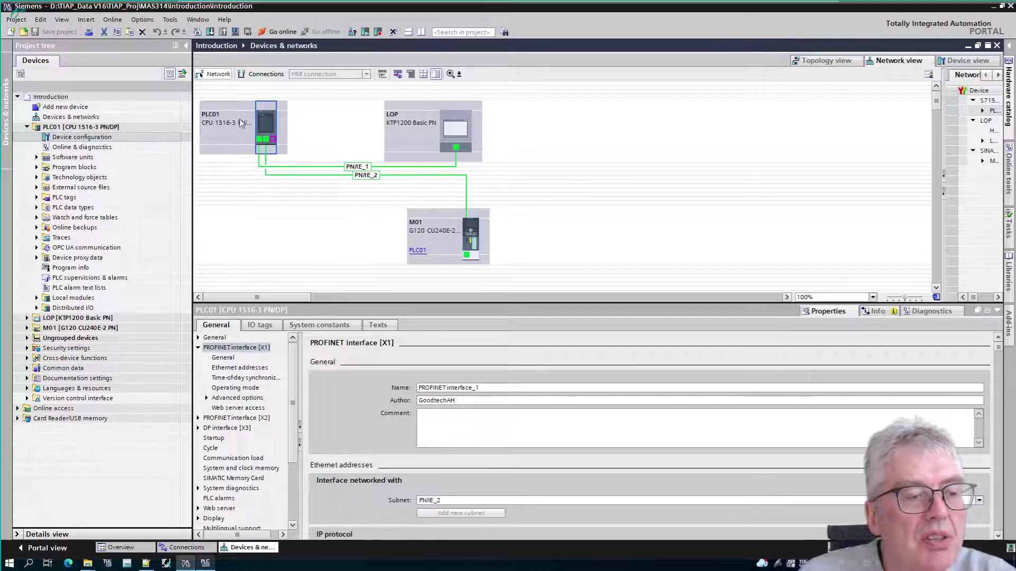
{"action": "left_click", "coordinate": [831, 61]}
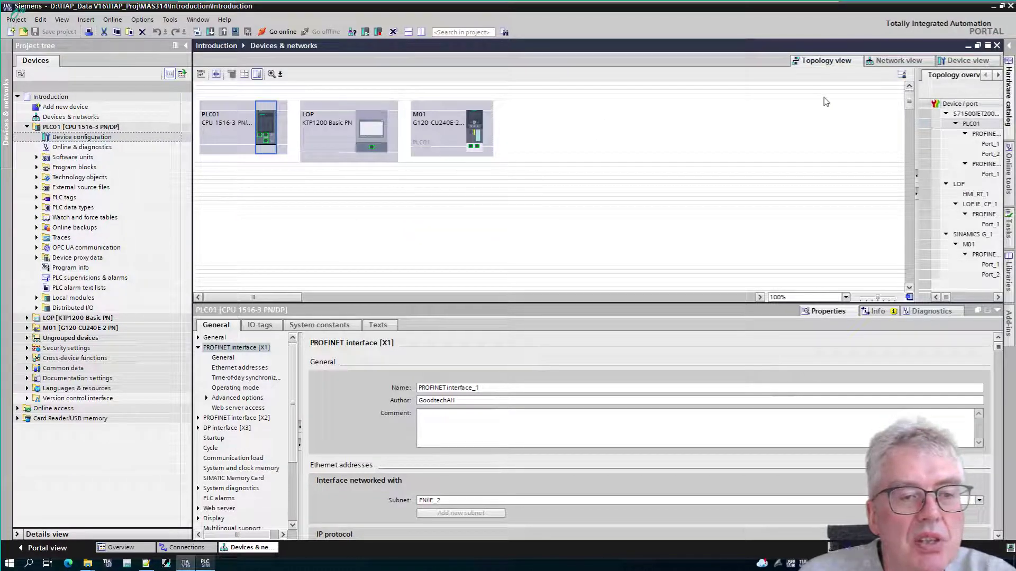
{"action": "left_click", "coordinate": [968, 62]}
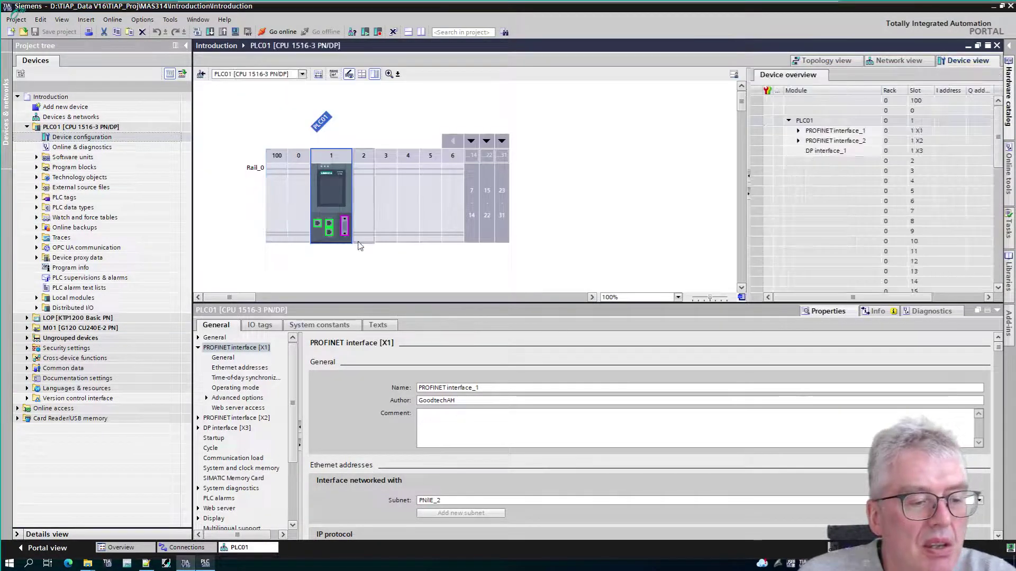
Step: Examine the subnet, IP address and router option in the Ethernet addresses of PROFINET interface [X1]
{"action": "left_click", "coordinate": [240, 368]}
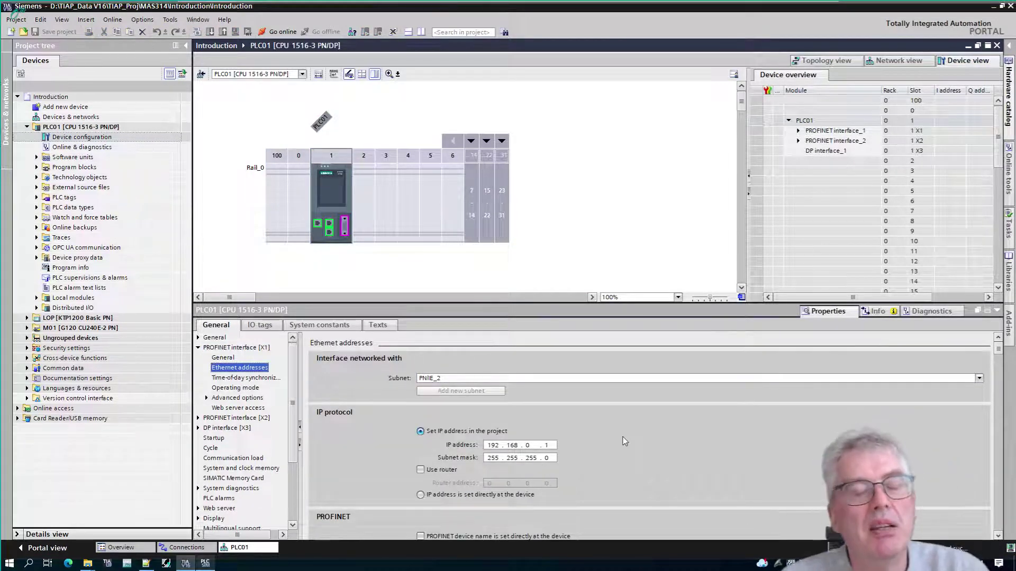
{"action": "double_click", "coordinate": [532, 446]}
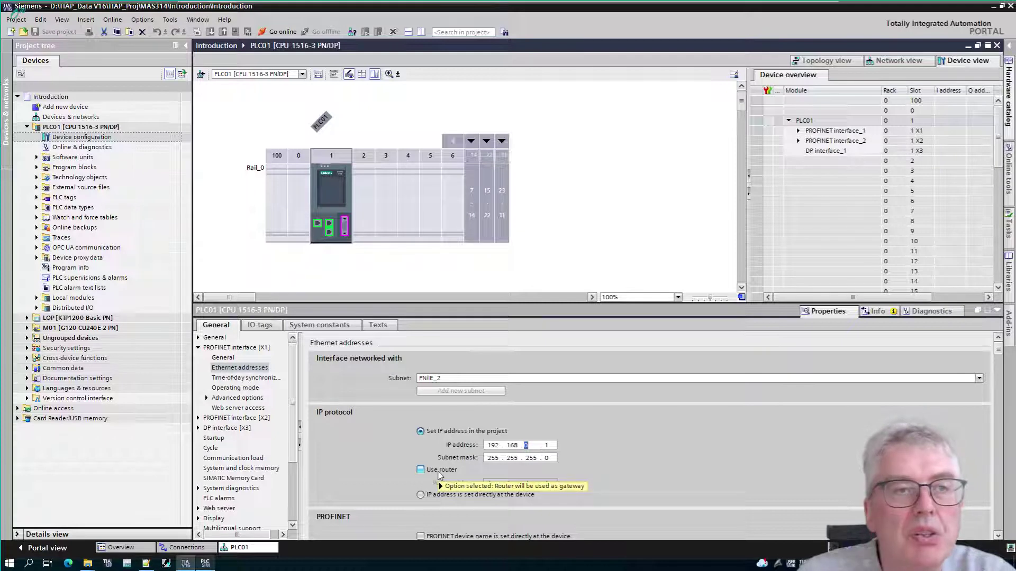
{"action": "mouse_move", "coordinate": [438, 482]}
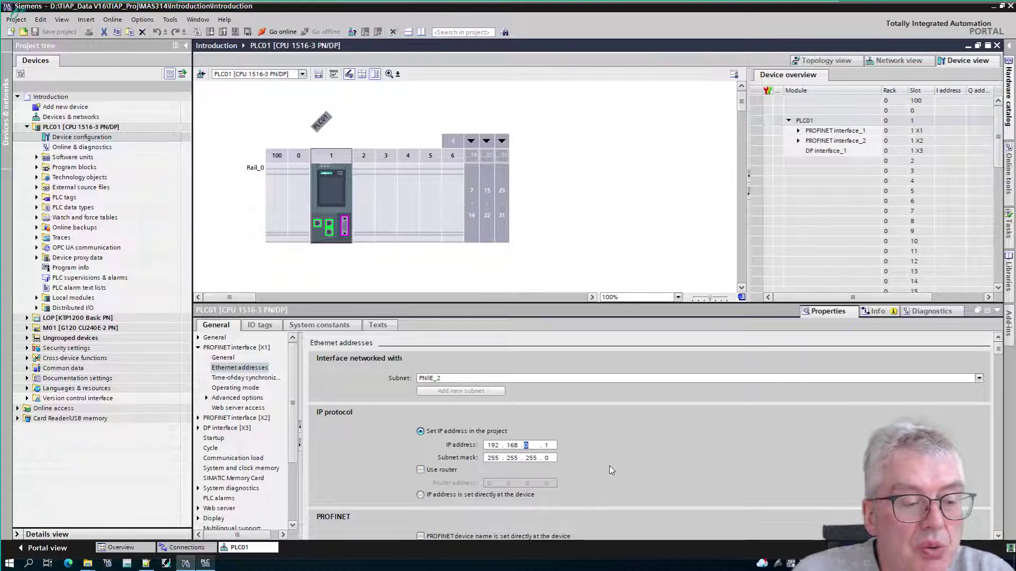
Step: Try the option that sets interface [X1]'s PROFINET device name directly at the device, and inspect the device name
{"action": "scroll", "coordinate": [612, 470], "scroll_direction": "down", "scroll_amount": 3}
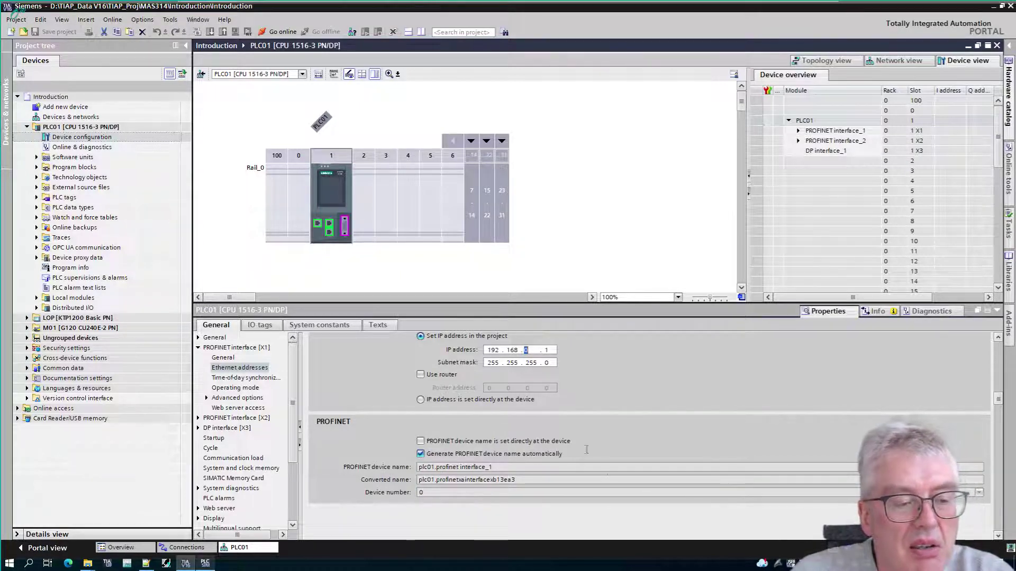
{"action": "left_click", "coordinate": [420, 441]}
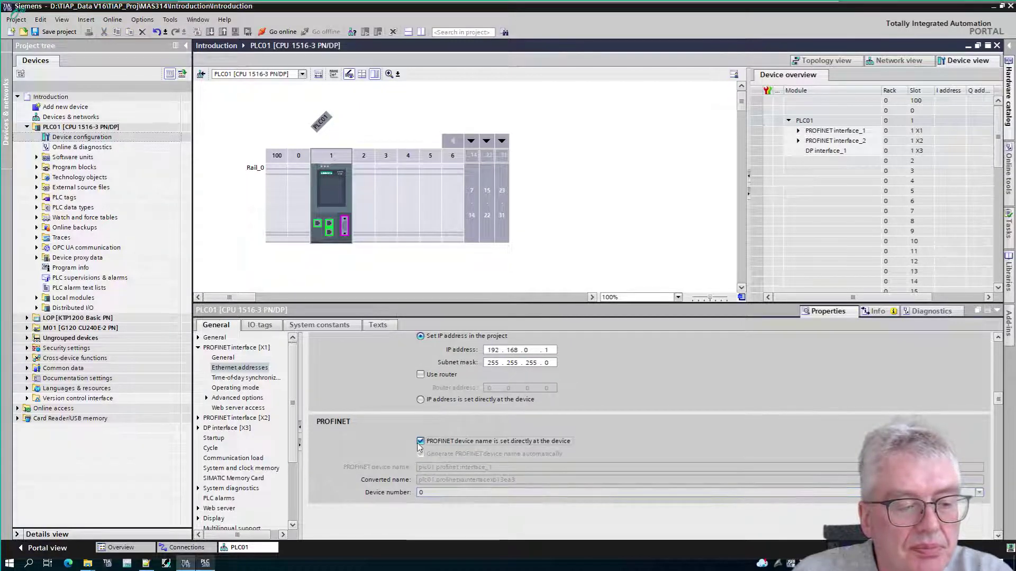
{"action": "left_click", "coordinate": [420, 442]}
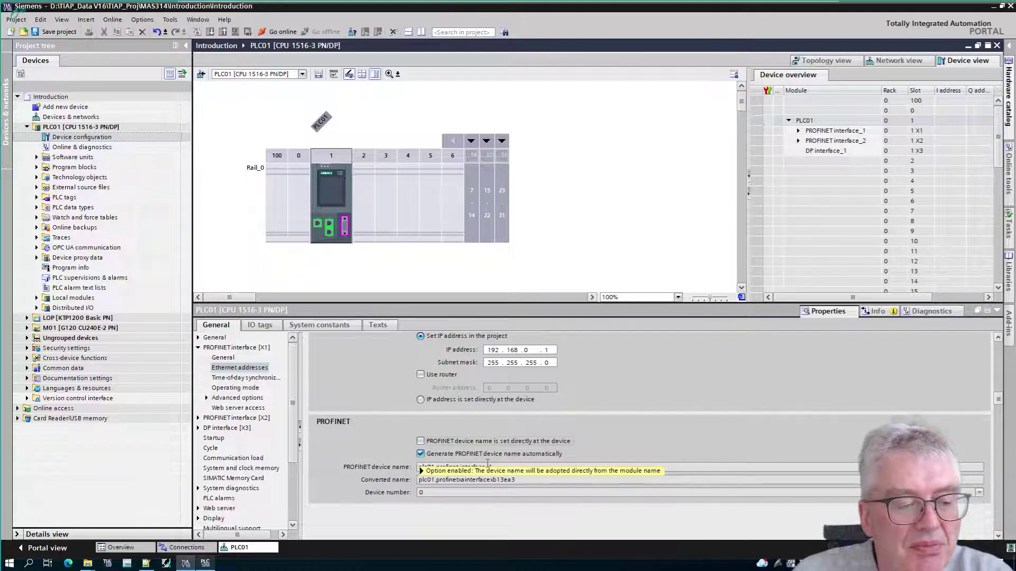
{"action": "left_click_drag", "start_coordinate": [492, 467], "coordinate": [423, 464]}
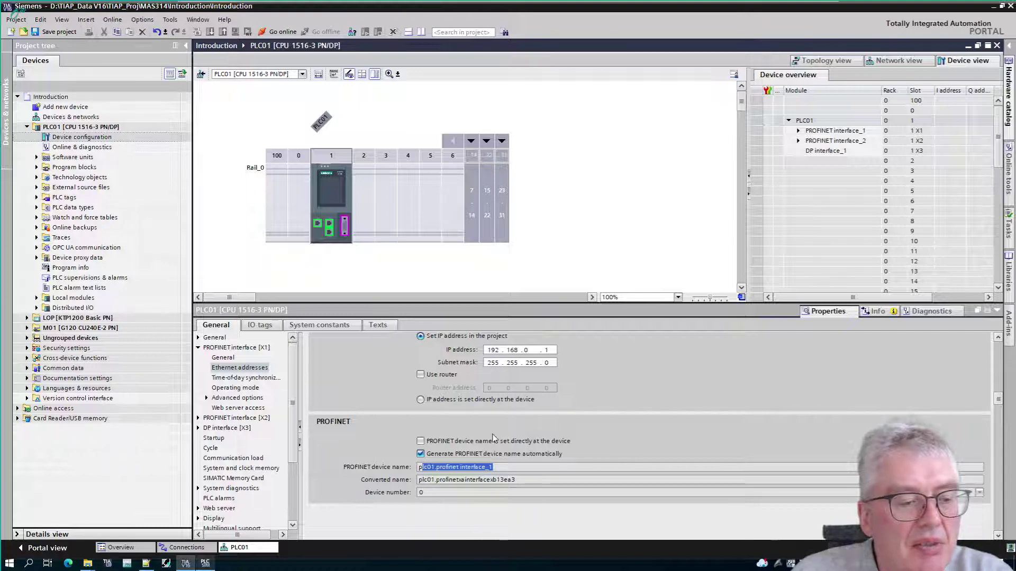
{"action": "scroll", "coordinate": [465, 434], "scroll_direction": "up", "scroll_amount": 3}
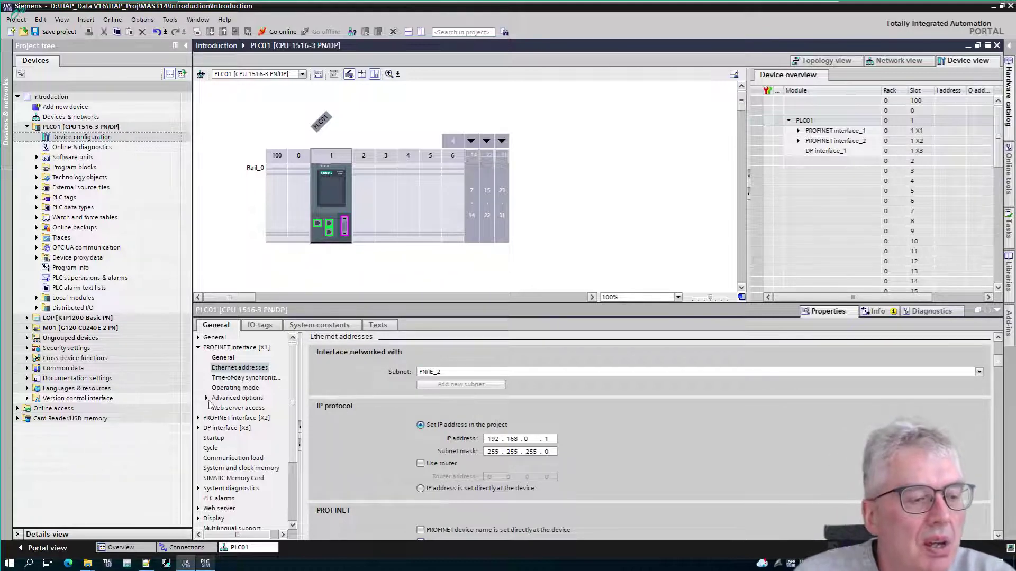
Step: Examine the Ethernet addresses of PROFINET interface [X2], including its subnet and IP address
{"action": "left_click", "coordinate": [198, 348]}
{"action": "left_click", "coordinate": [228, 347]}
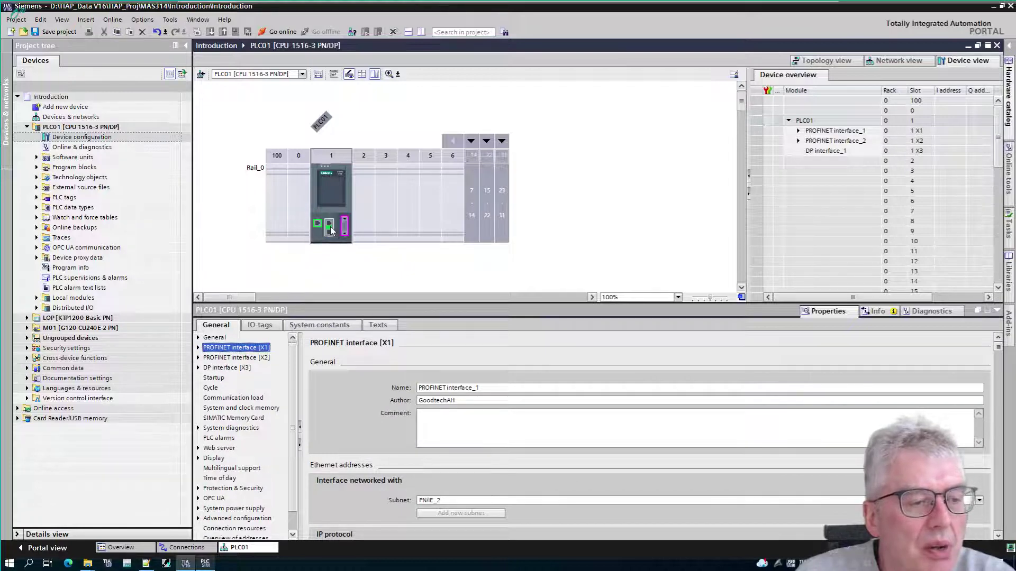
{"action": "left_click", "coordinate": [240, 358]}
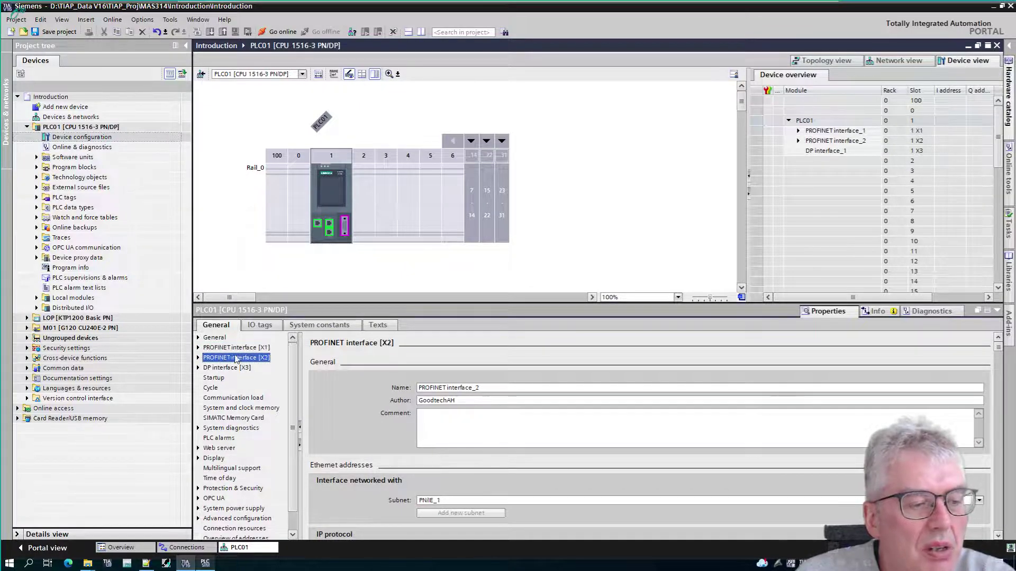
{"action": "left_click", "coordinate": [199, 358]}
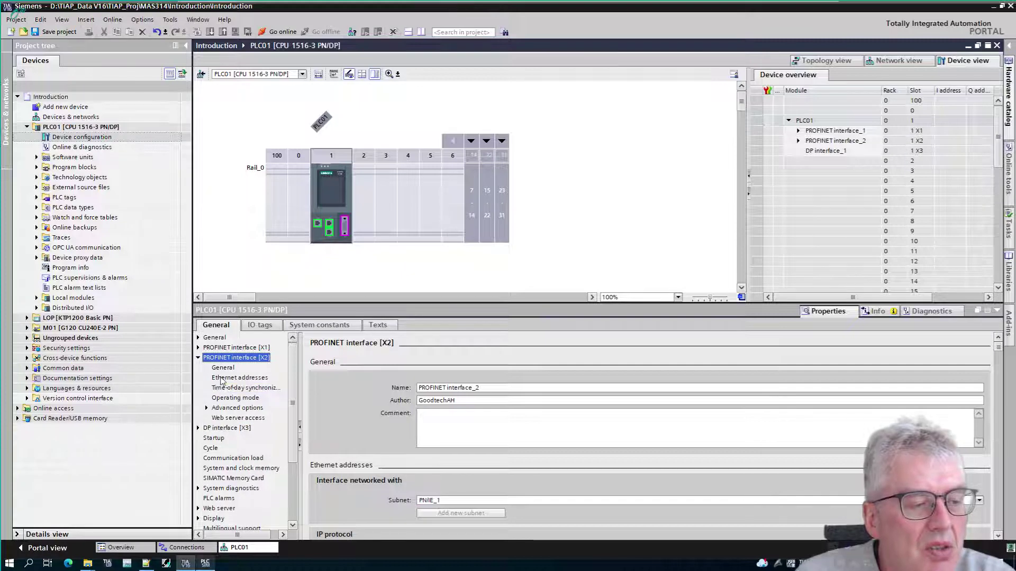
{"action": "left_click", "coordinate": [221, 378]}
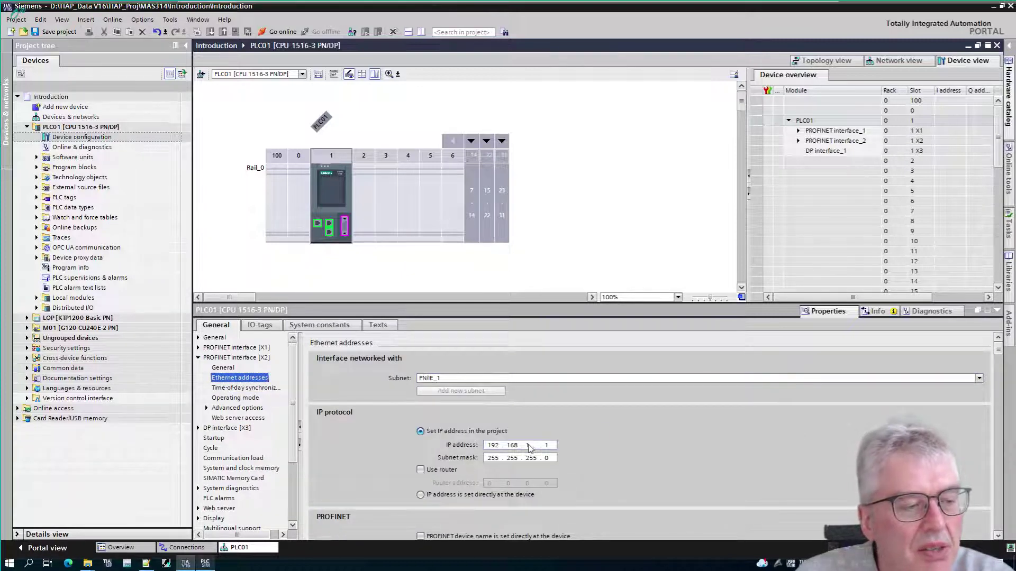
Step: Compare the Ethernet address settings of PROFINET interfaces [X1] and [X2]
{"action": "left_click", "coordinate": [199, 348]}
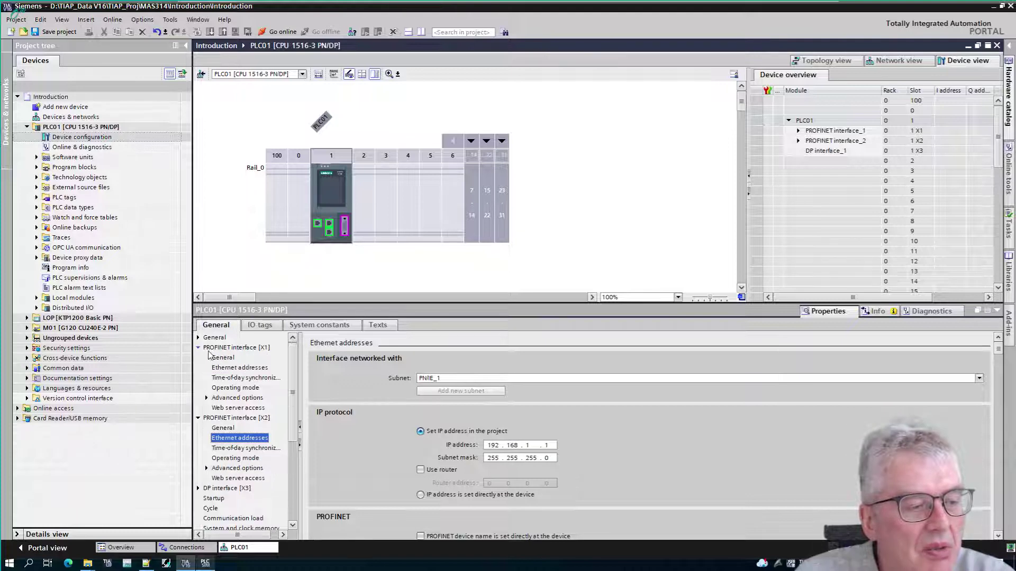
{"action": "left_click", "coordinate": [229, 369]}
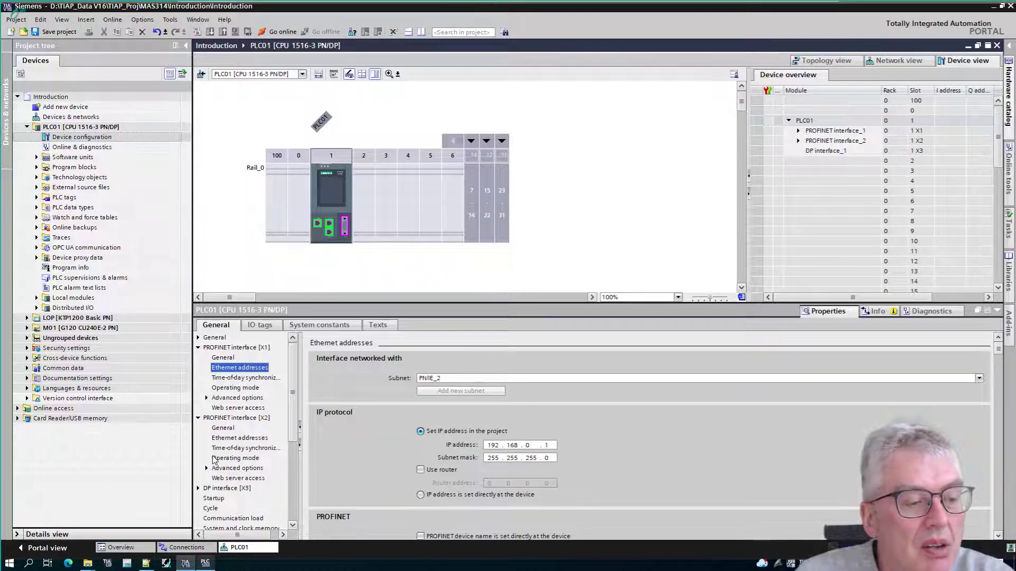
{"action": "left_click", "coordinate": [261, 439]}
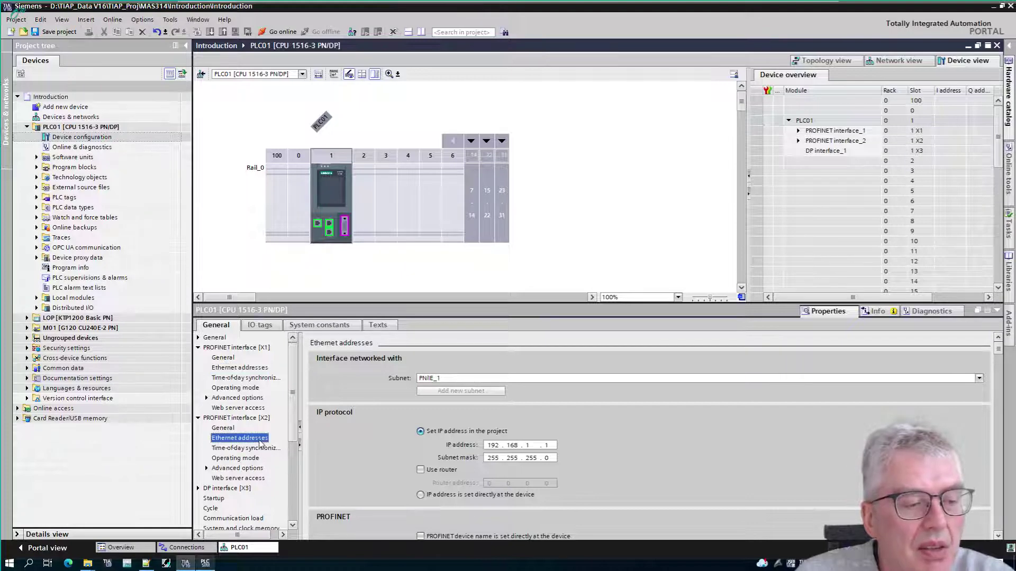
Step: Check the PN/IE_1 and PN/IE_2 subnet connections in the network view, and switch to the device view
{"action": "left_click", "coordinate": [917, 62]}
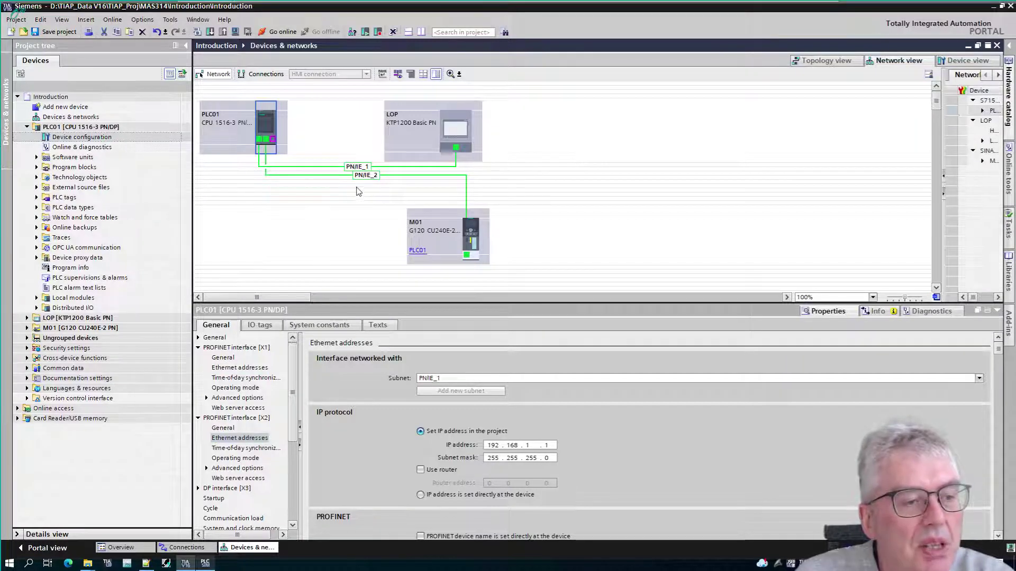
{"action": "left_click", "coordinate": [323, 175]}
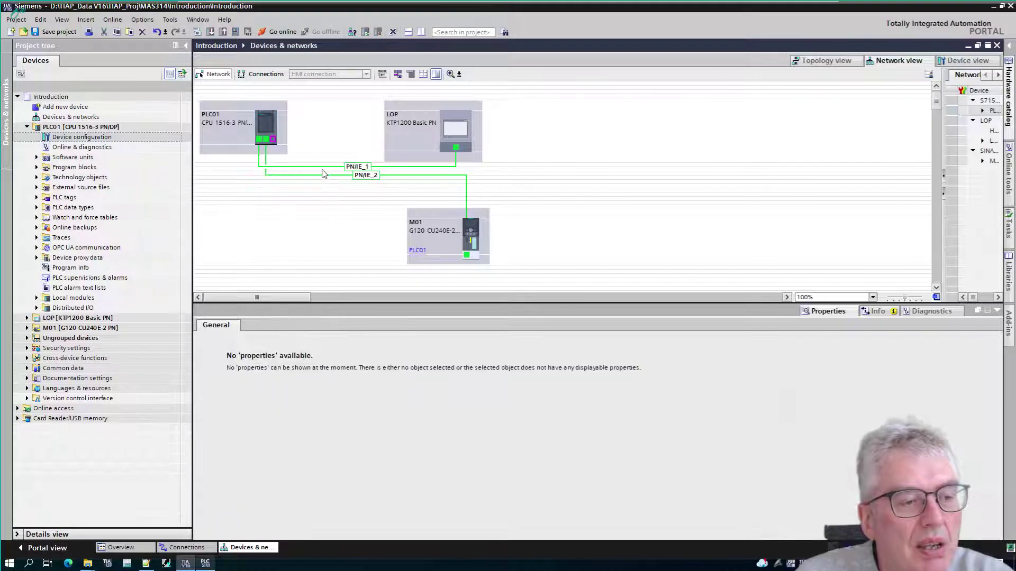
{"action": "left_click", "coordinate": [323, 167]}
{"action": "left_click", "coordinate": [323, 179]}
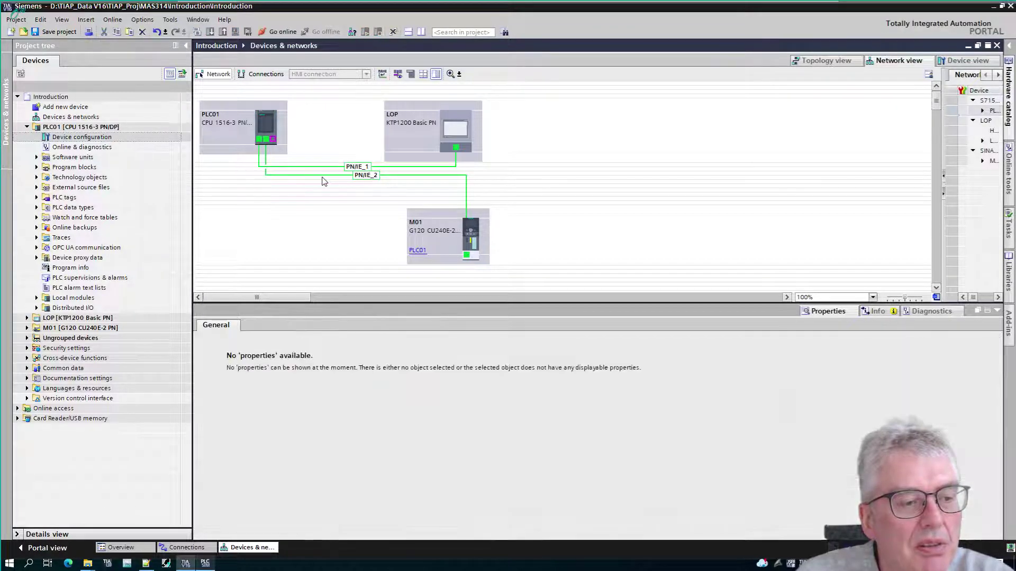
{"action": "left_click", "coordinate": [966, 61]}
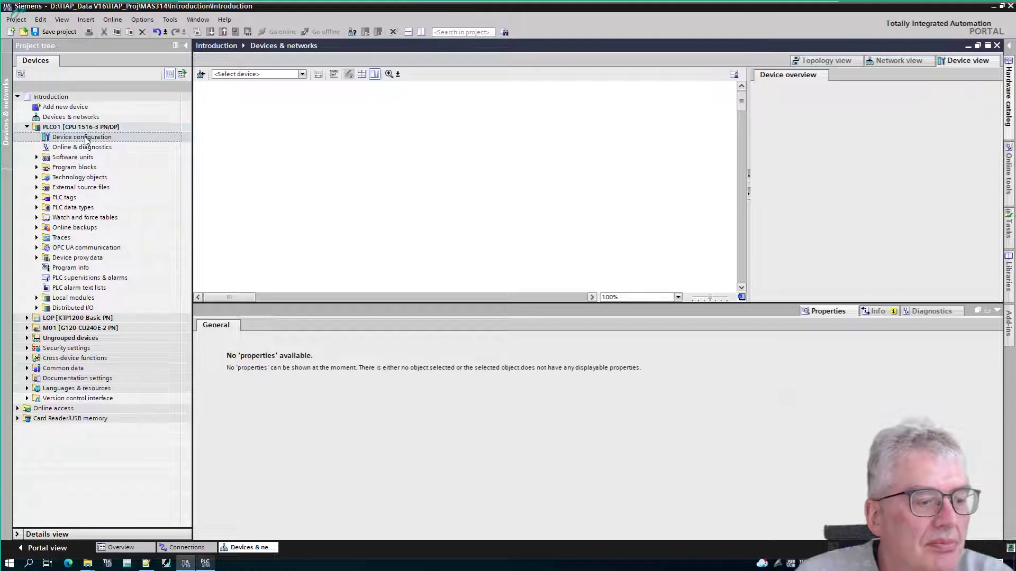
Step: Close the LOP panel's connections editor and open PLC01's device configuration from the project tree
{"action": "left_click", "coordinate": [181, 549]}
{"action": "left_click", "coordinate": [241, 548]}
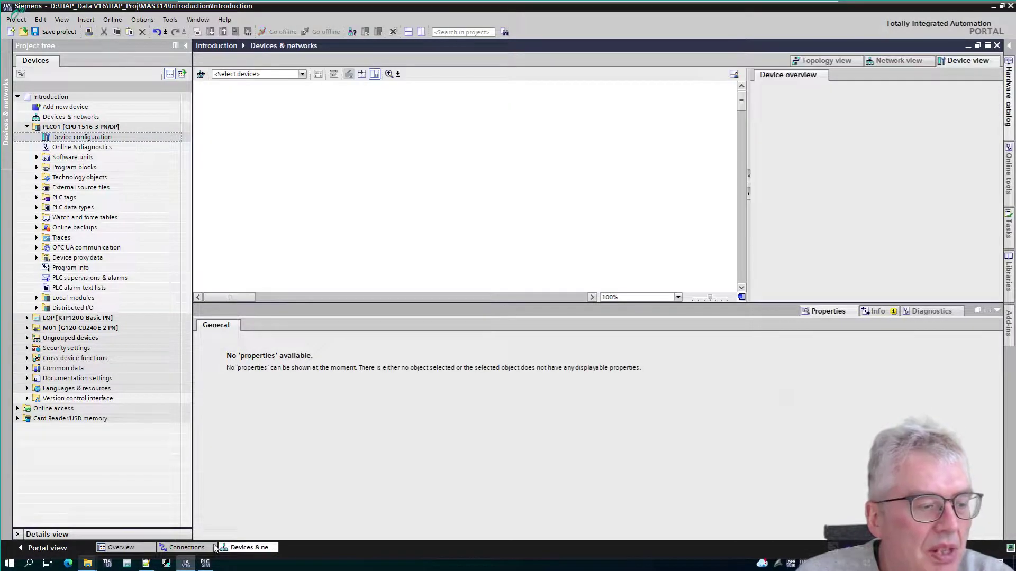
{"action": "left_click", "coordinate": [181, 548]}
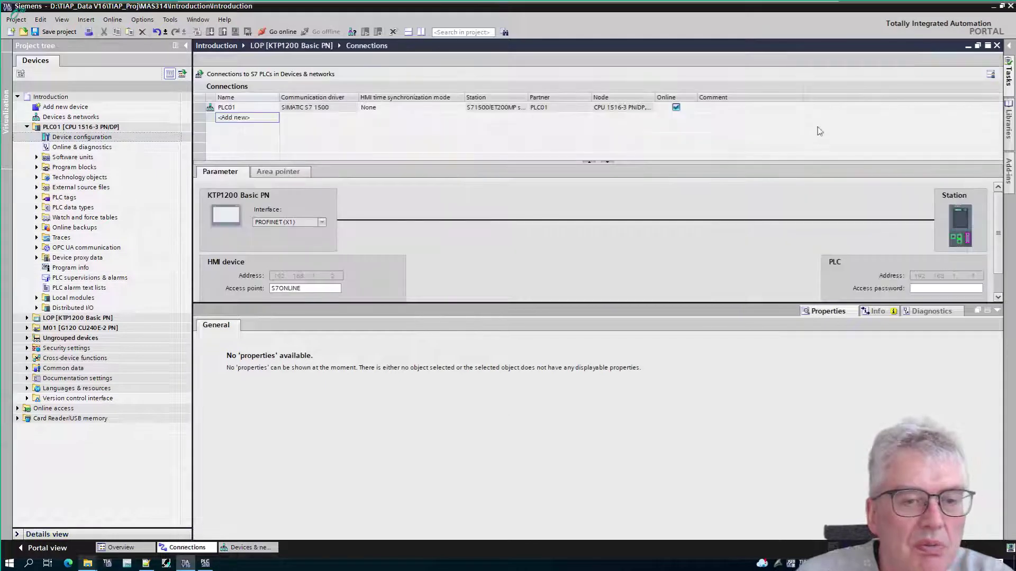
{"action": "left_click", "coordinate": [997, 47]}
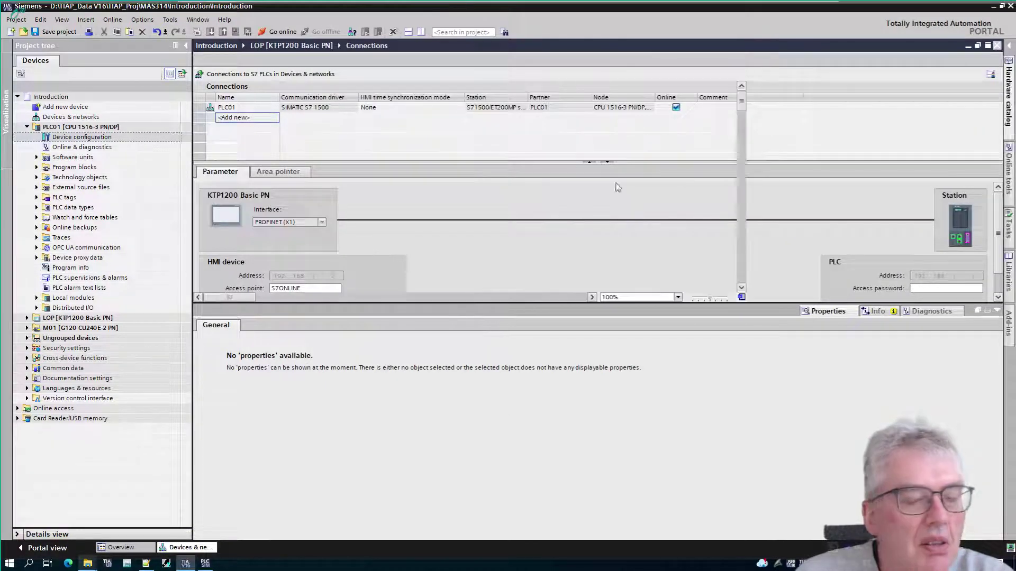
{"action": "left_click", "coordinate": [75, 139]}
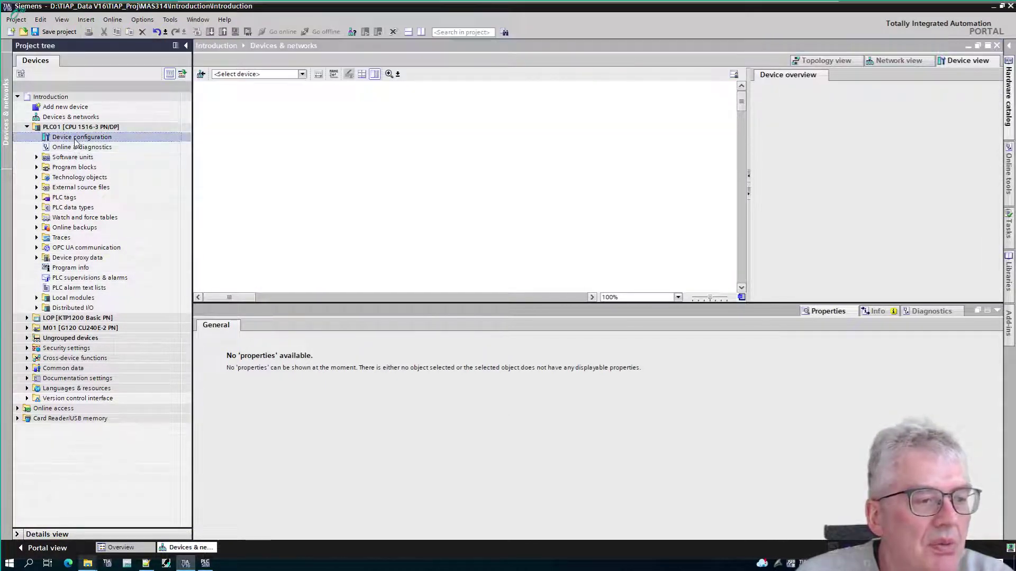
{"action": "double_click", "coordinate": [76, 139]}
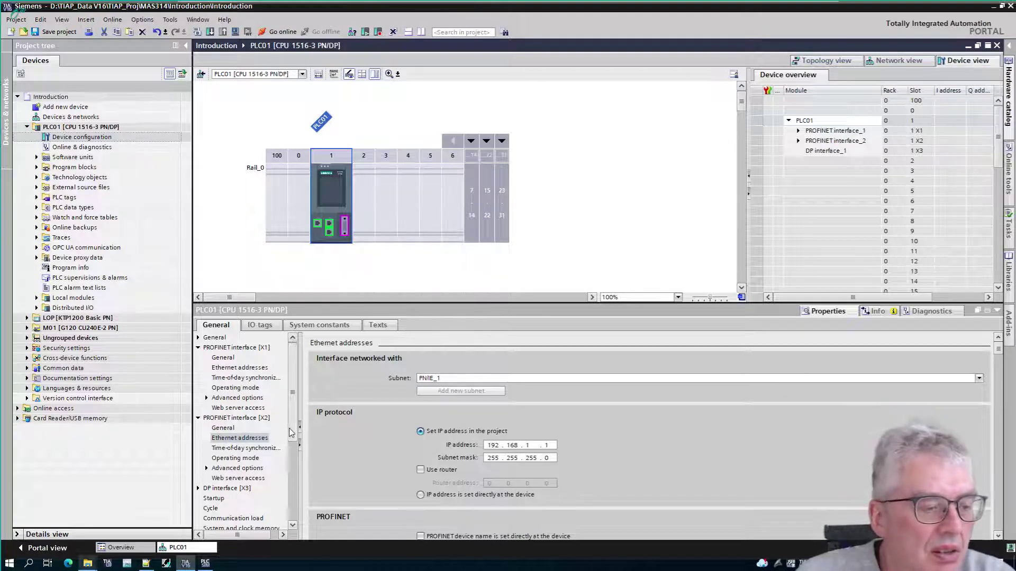
Step: Examine the general web server settings in PLC01's CPU properties, including the activation option
{"action": "scroll", "coordinate": [295, 427], "scroll_direction": "down", "scroll_amount": 1}
{"action": "left_click_drag", "start_coordinate": [295, 427], "coordinate": [295, 502]}
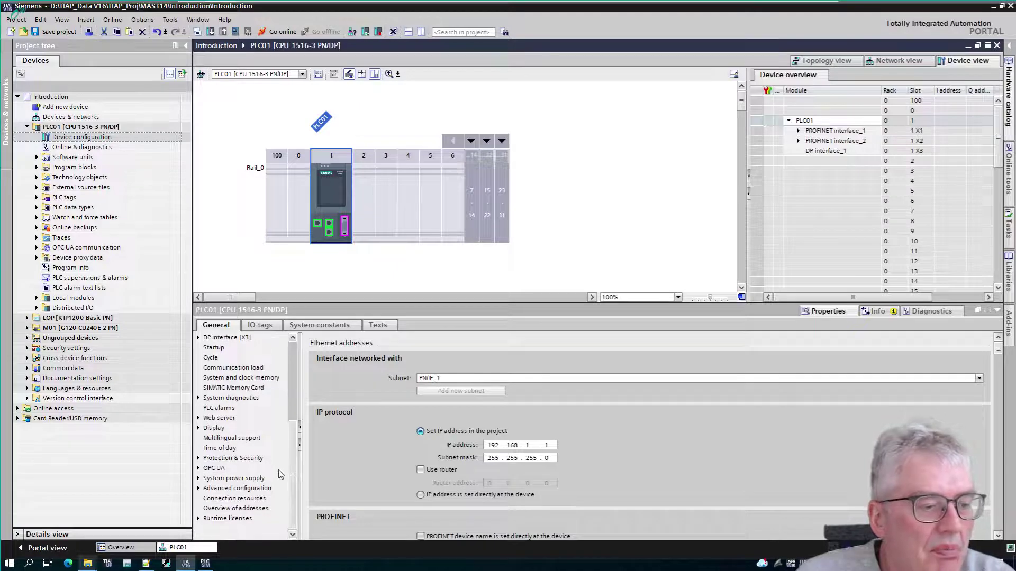
{"action": "left_click", "coordinate": [199, 418]}
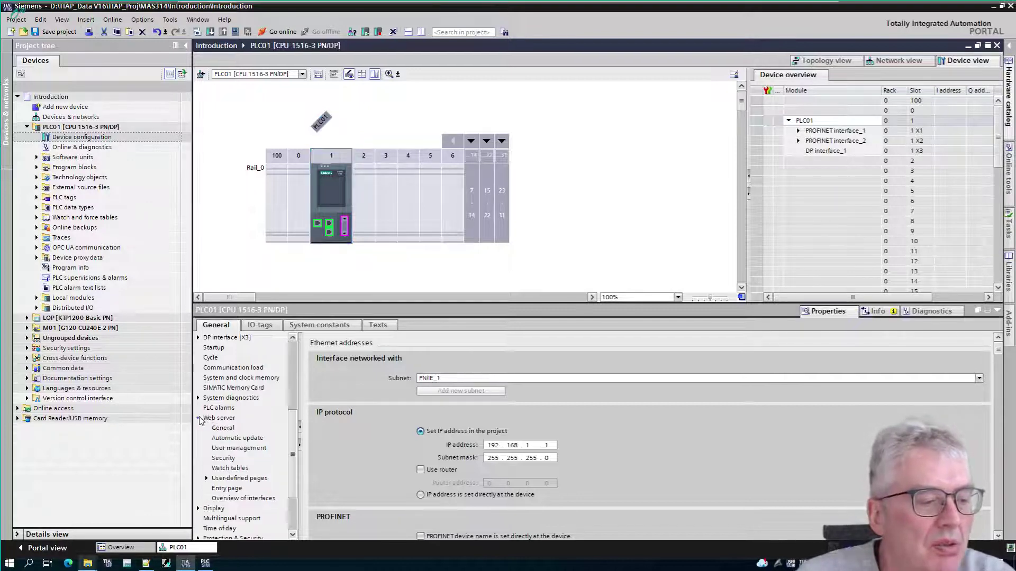
{"action": "left_click", "coordinate": [226, 430]}
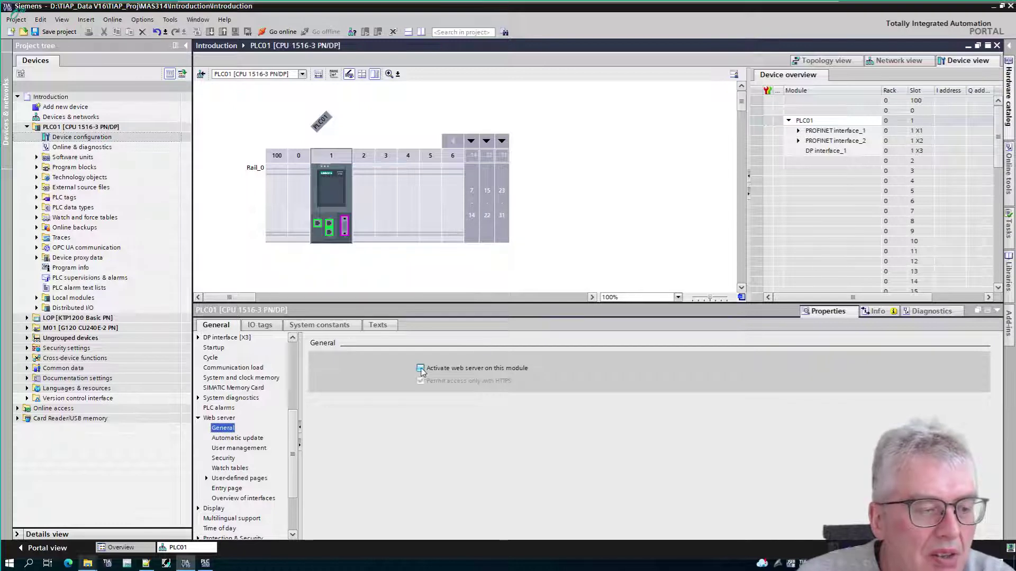
{"action": "left_click", "coordinate": [200, 419]}
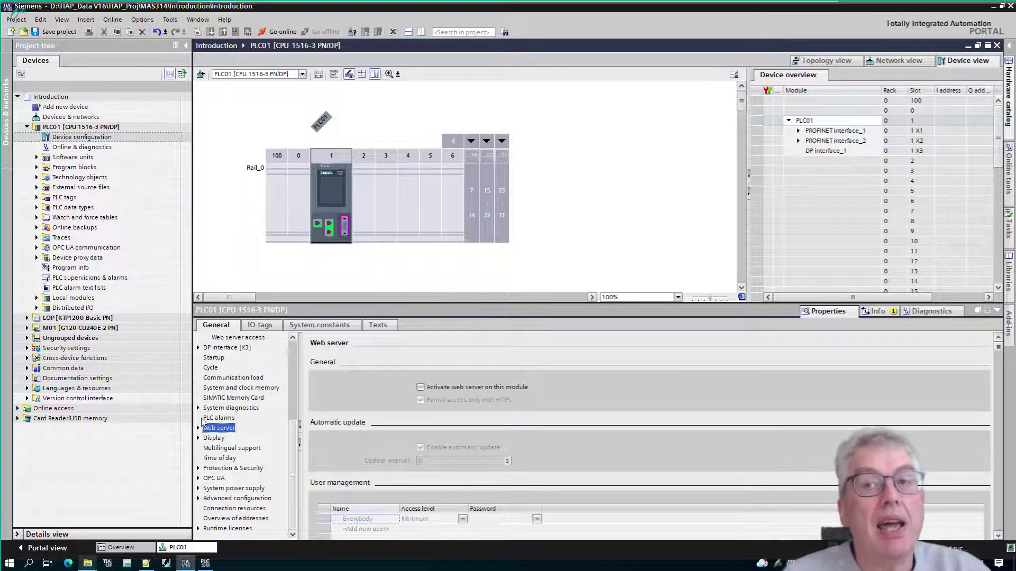
Step: Try the Read access level for PLC01, cancel its full-access password entry, and restore Full access (no protection)
{"action": "left_click", "coordinate": [198, 469]}
{"action": "left_click", "coordinate": [242, 479]}
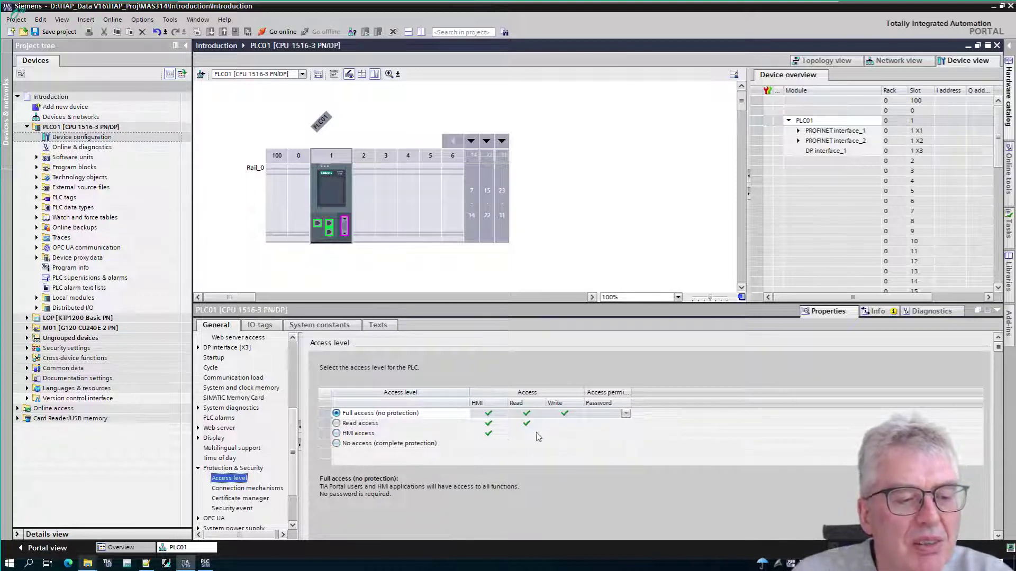
{"action": "left_click", "coordinate": [385, 426]}
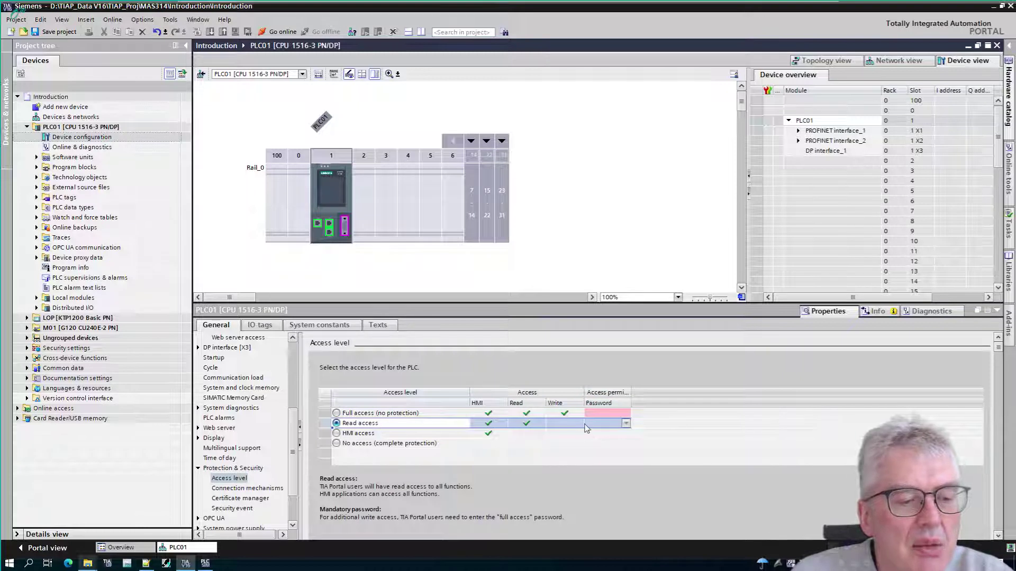
{"action": "left_click", "coordinate": [606, 415]}
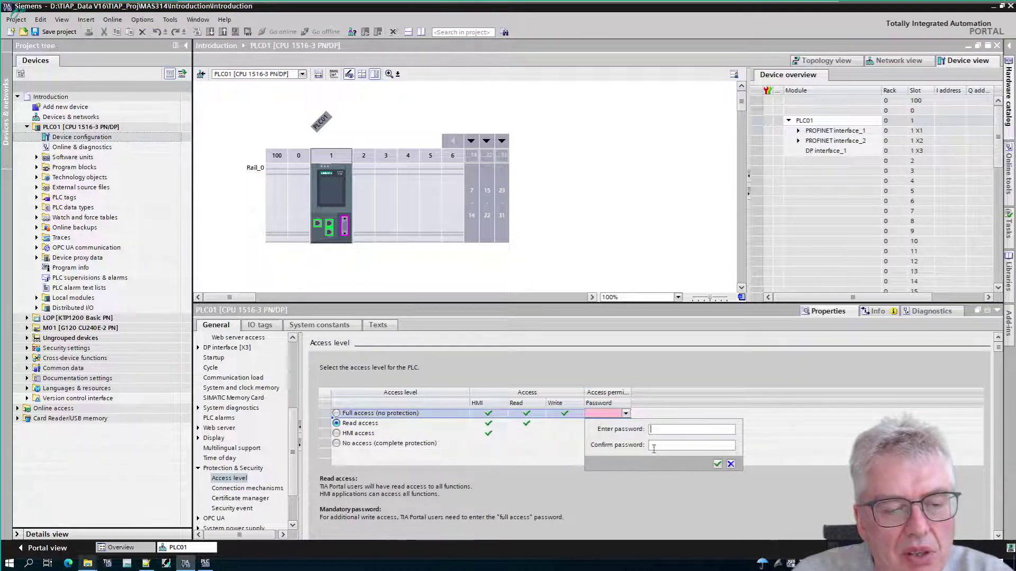
{"action": "left_click", "coordinate": [656, 427]}
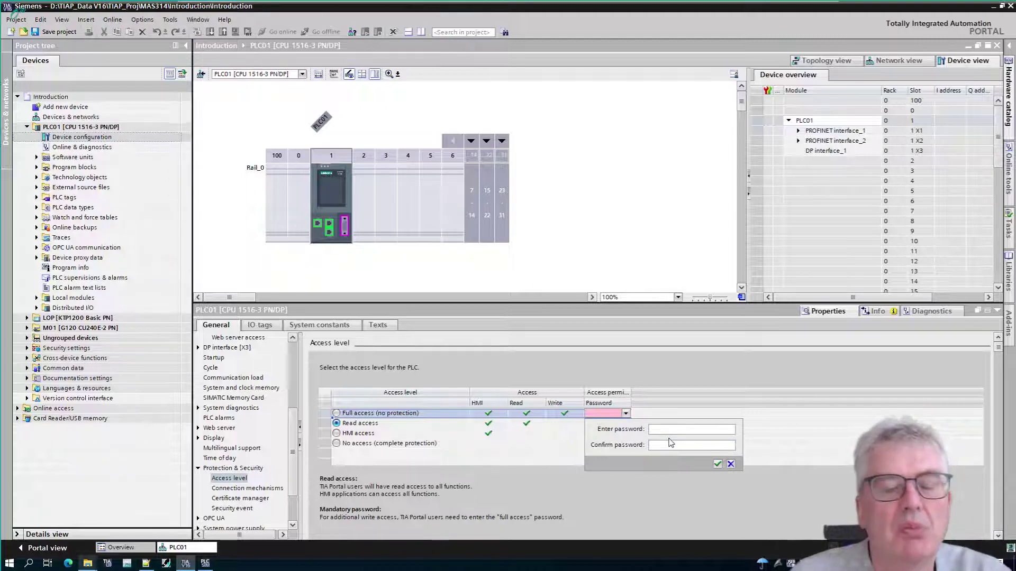
{"action": "left_click", "coordinate": [731, 464]}
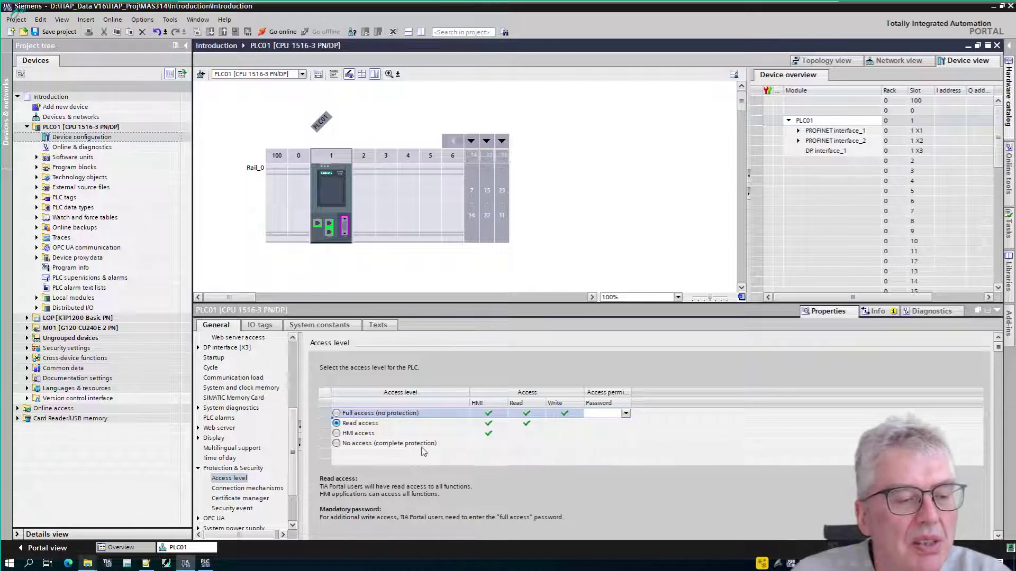
{"action": "left_click", "coordinate": [370, 413]}
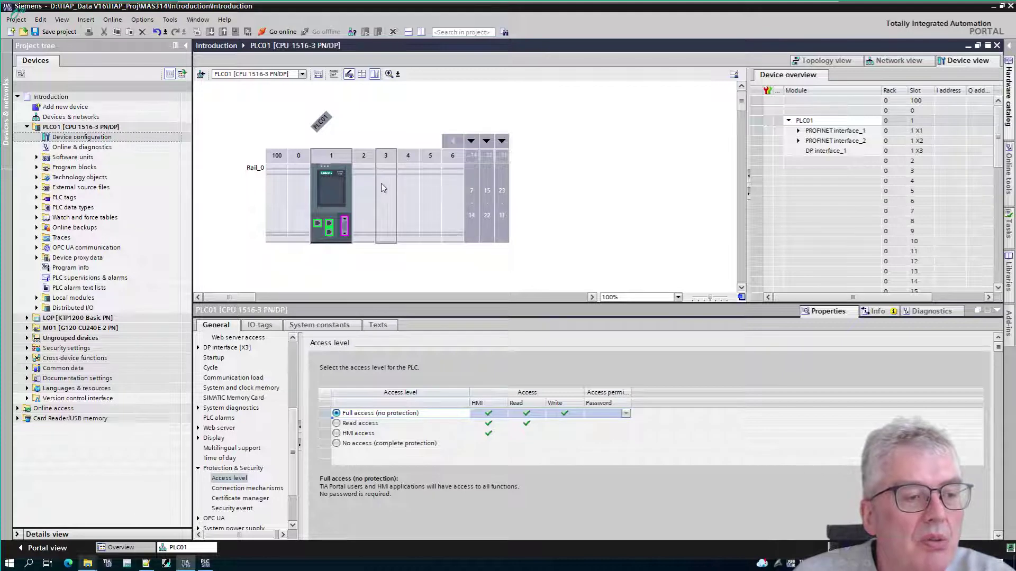
Step: Insert the DI 32x24VDC BA digital input module 6ES7 521-1BL10-0AA0 from the hardware catalog into slot 2 of Rail_0
{"action": "left_click", "coordinate": [1008, 124]}
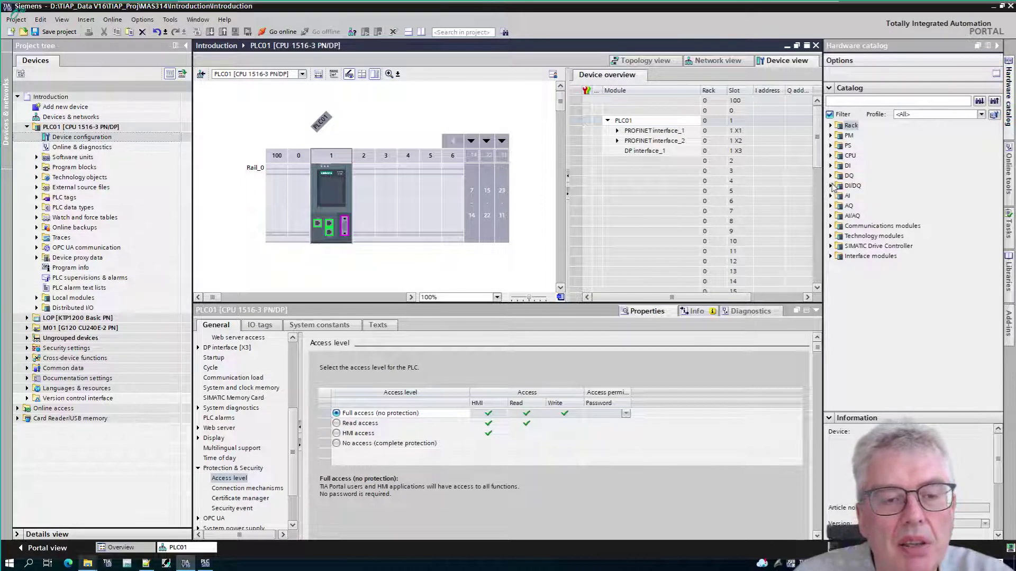
{"action": "left_click", "coordinate": [830, 165]}
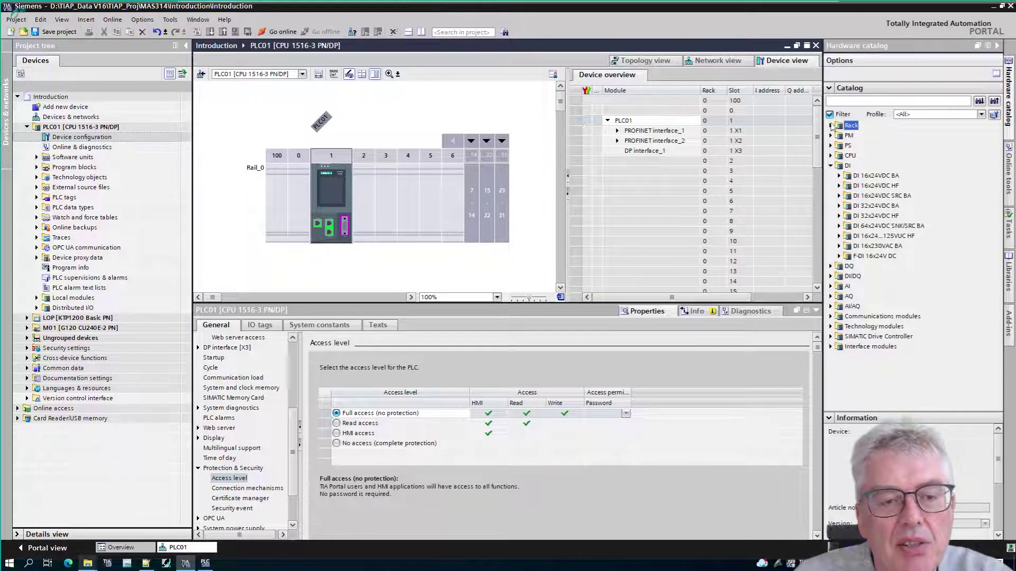
{"action": "left_click", "coordinate": [839, 207]}
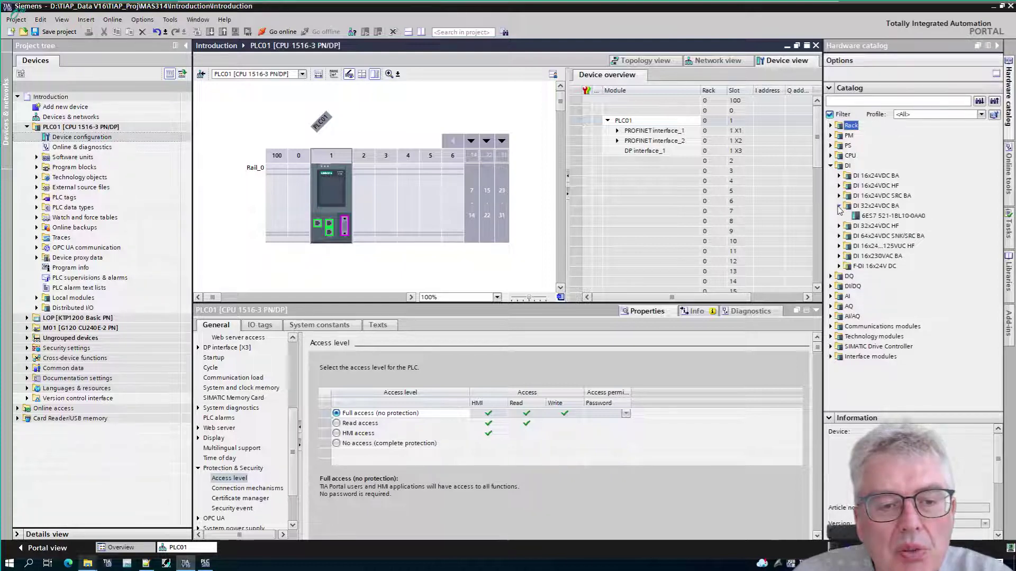
{"action": "left_click", "coordinate": [881, 217]}
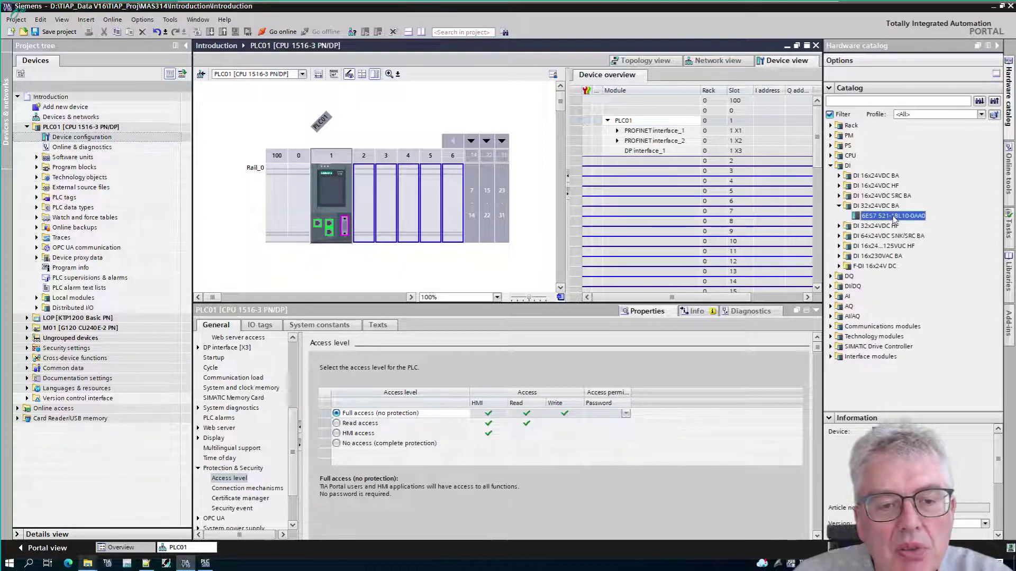
{"action": "left_click_drag", "start_coordinate": [896, 219], "coordinate": [367, 205]}
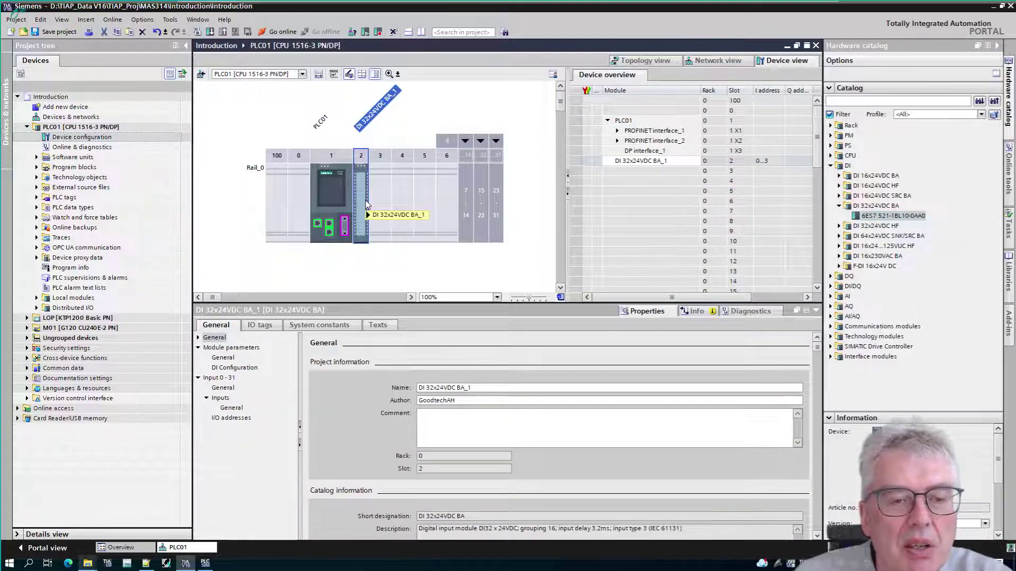
Step: Insert the AI 8xU/I/RTD/TC ST analog input module 6ES7 531-7KF00-0AB0 from the hardware catalog into slot 3
{"action": "left_click", "coordinate": [831, 166]}
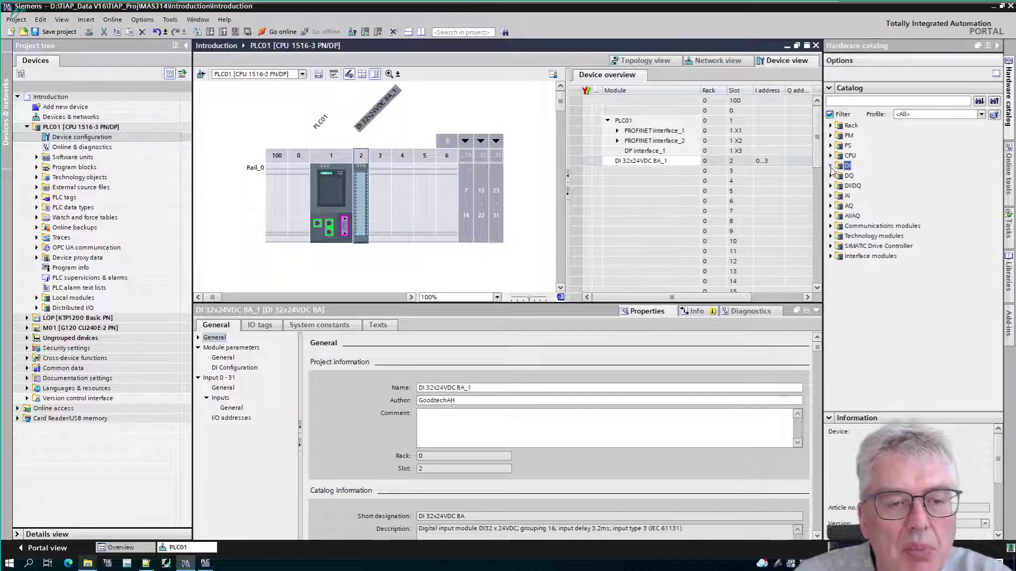
{"action": "left_click", "coordinate": [831, 196]}
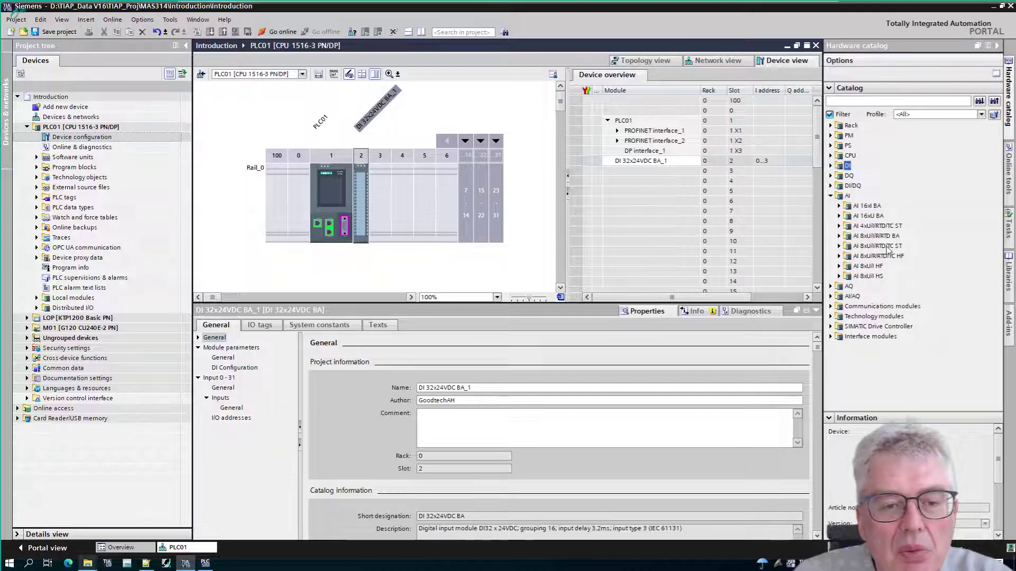
{"action": "left_click", "coordinate": [839, 246]}
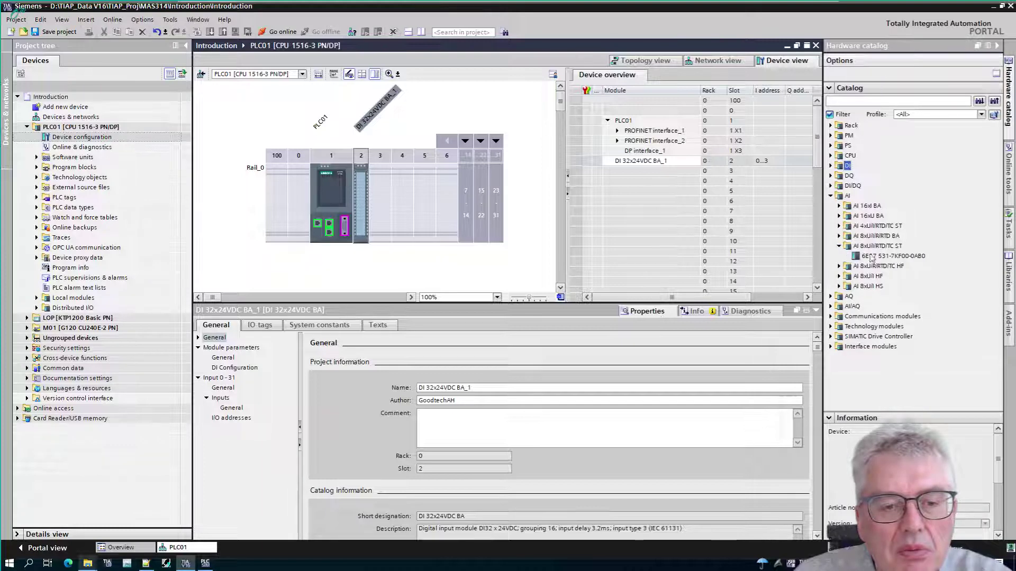
{"action": "left_click_drag", "start_coordinate": [854, 256], "coordinate": [385, 201]}
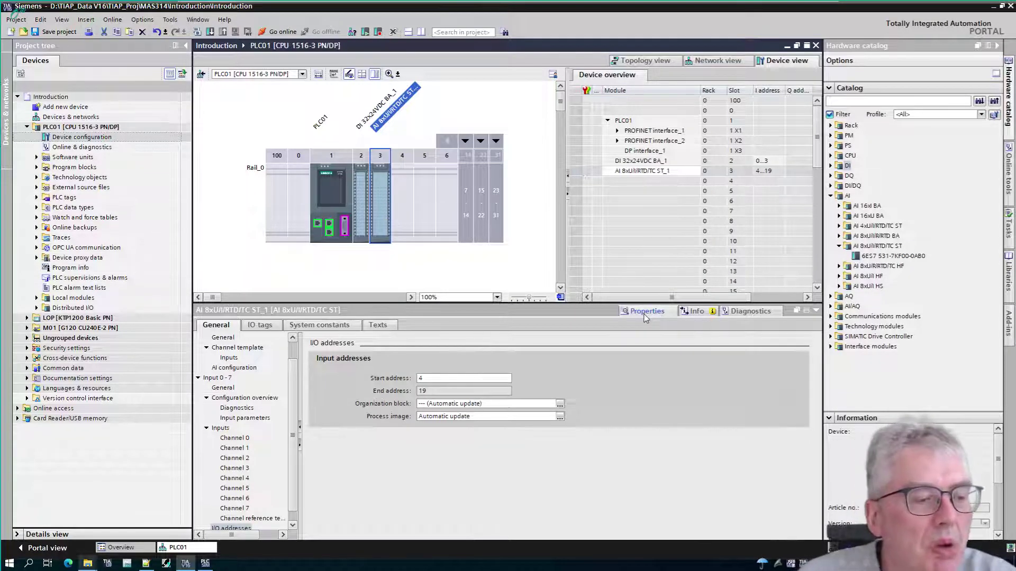
Step: Examine the slot 2 digital input module's properties, covering module failure behaviour, DI configuration and I/O addresses
{"action": "left_click", "coordinate": [360, 211]}
{"action": "left_click", "coordinate": [339, 210]}
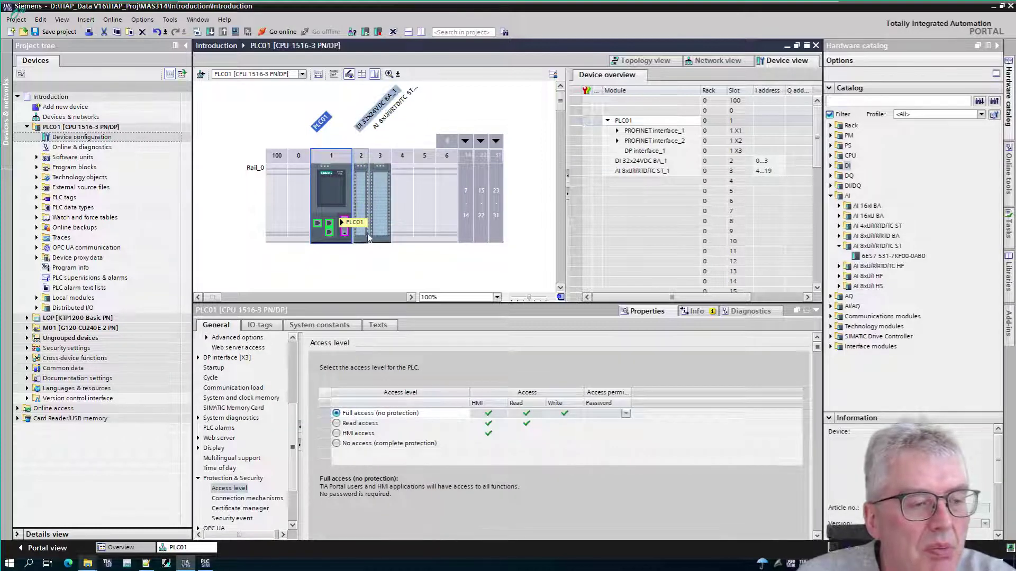
{"action": "left_click", "coordinate": [363, 208]}
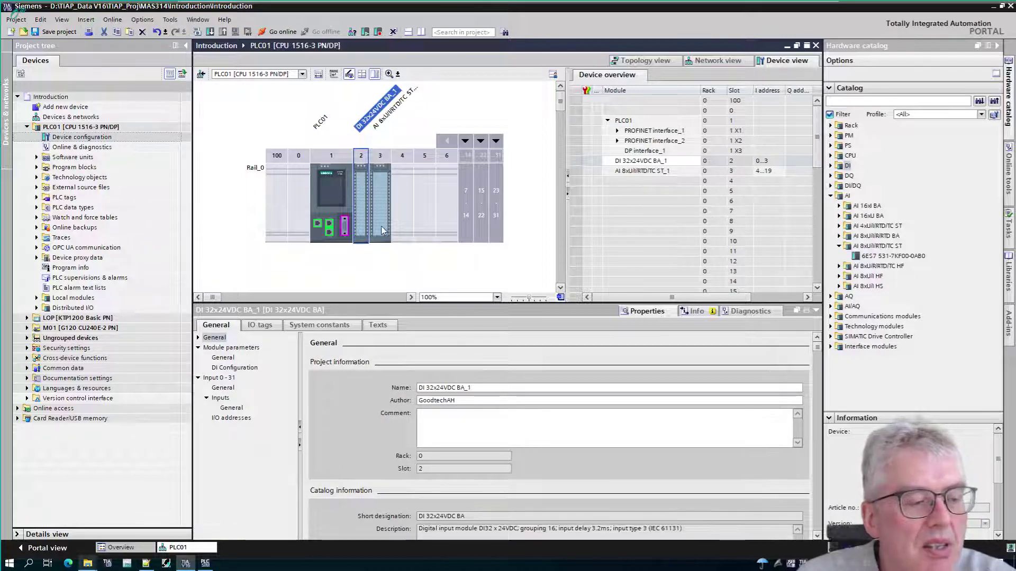
{"action": "left_click", "coordinate": [232, 418]}
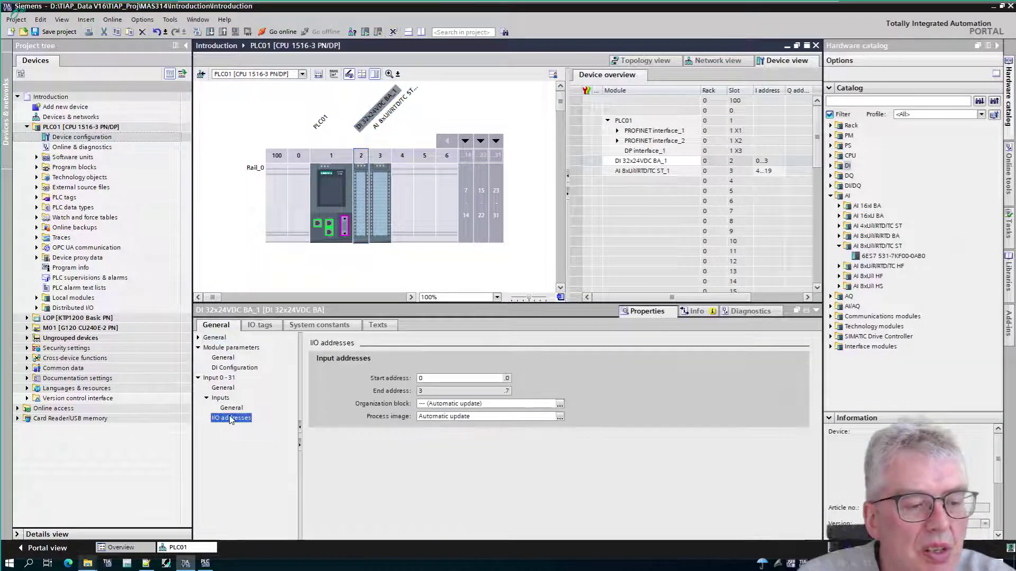
{"action": "left_click", "coordinate": [231, 408]}
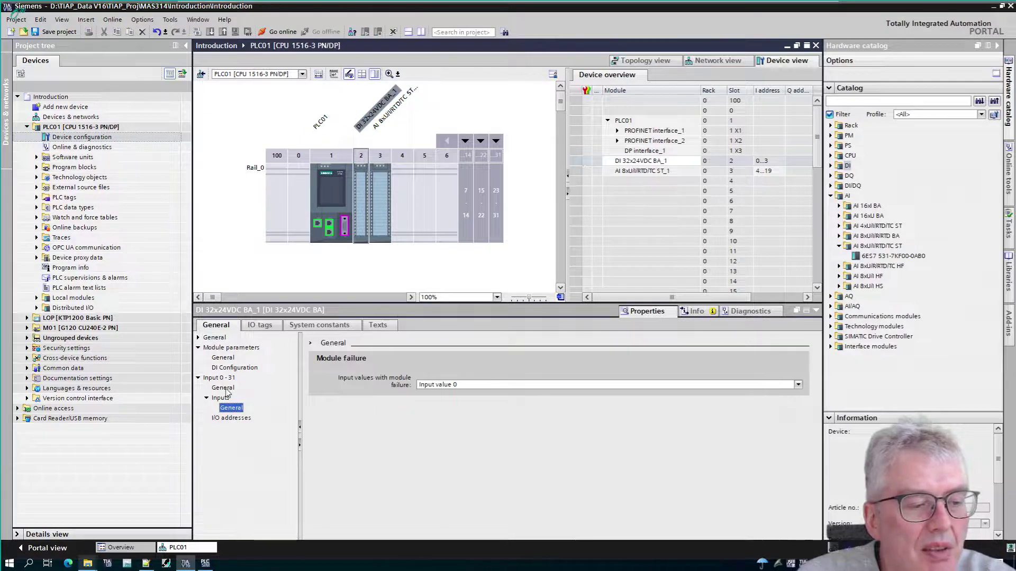
{"action": "left_click", "coordinate": [225, 388]}
{"action": "left_click", "coordinate": [232, 368]}
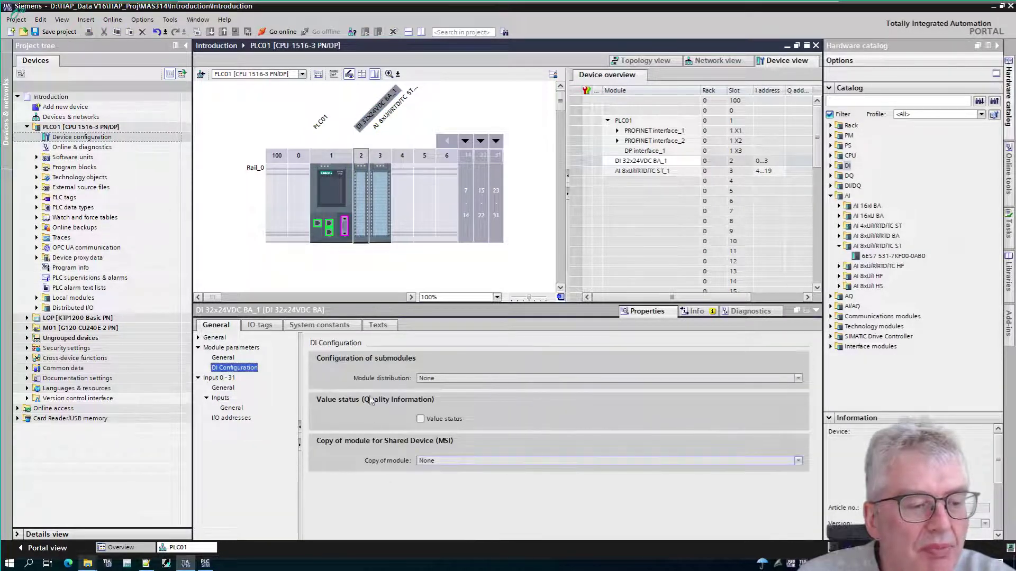
{"action": "left_click", "coordinate": [231, 419]}
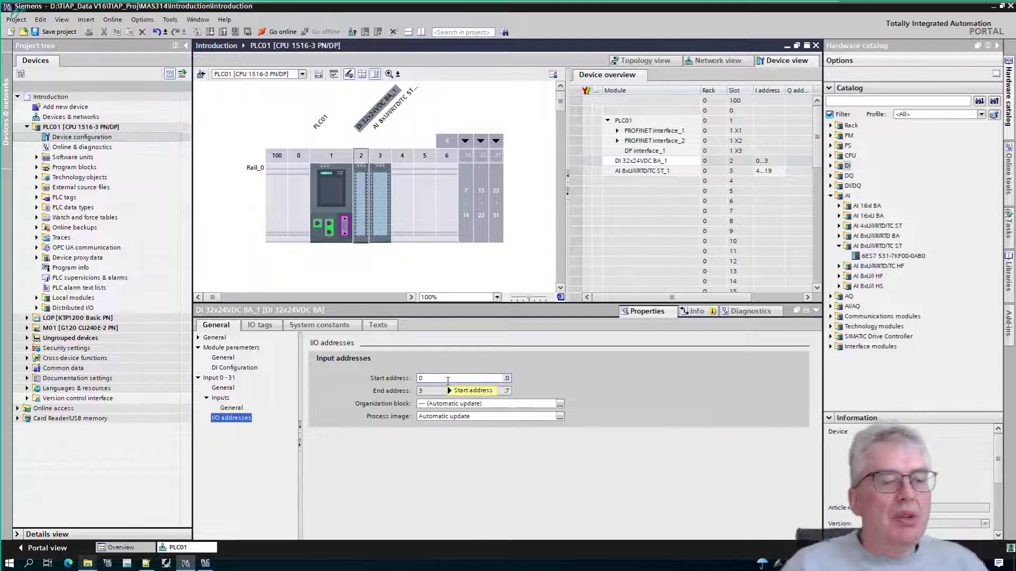
{"action": "mouse_move", "coordinate": [448, 380]}
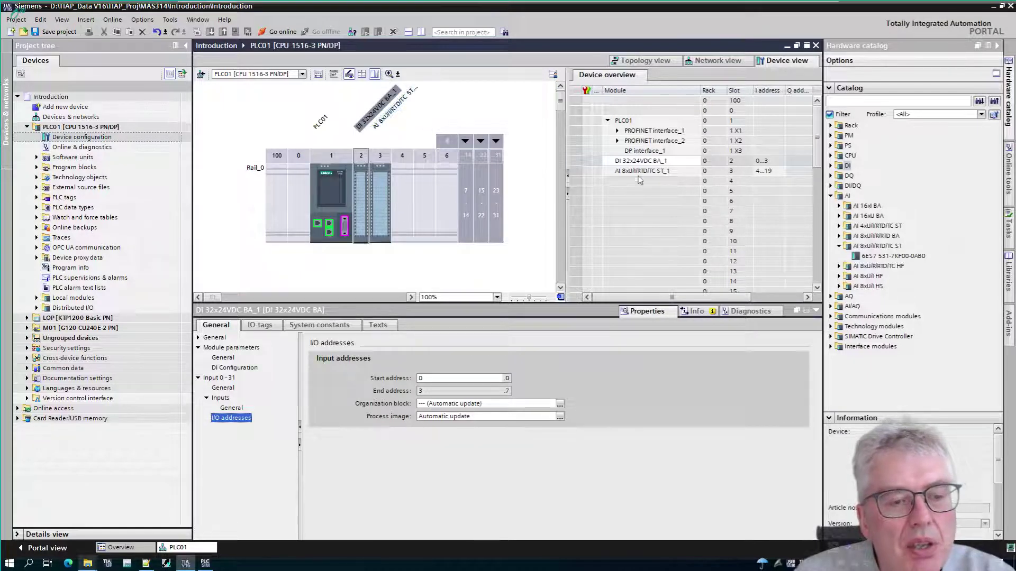
Step: Examine the input address ranges of the slot 2 digital and slot 3 analog input modules in the device overview
{"action": "left_click", "coordinate": [767, 173]}
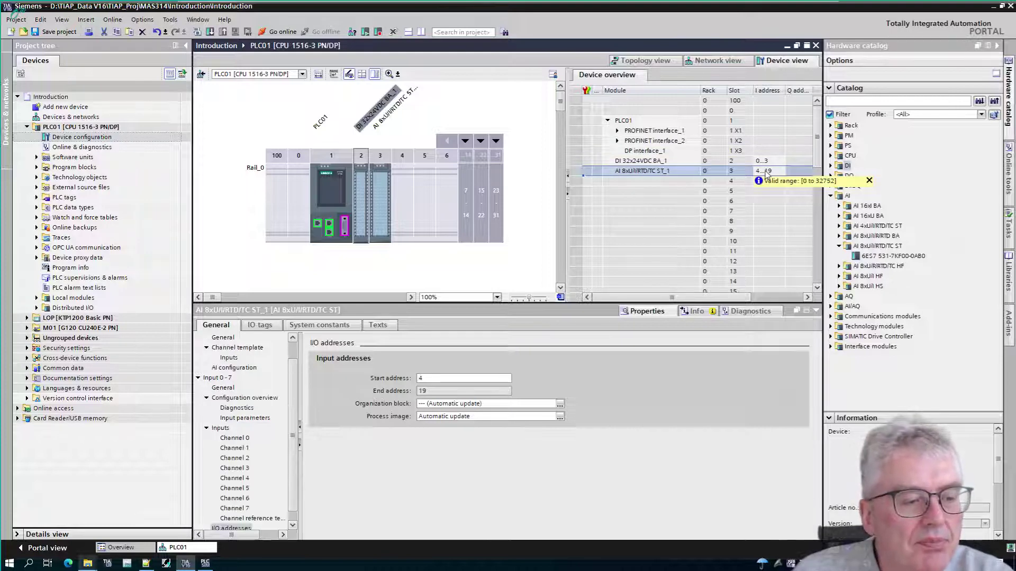
{"action": "left_click", "coordinate": [765, 172]}
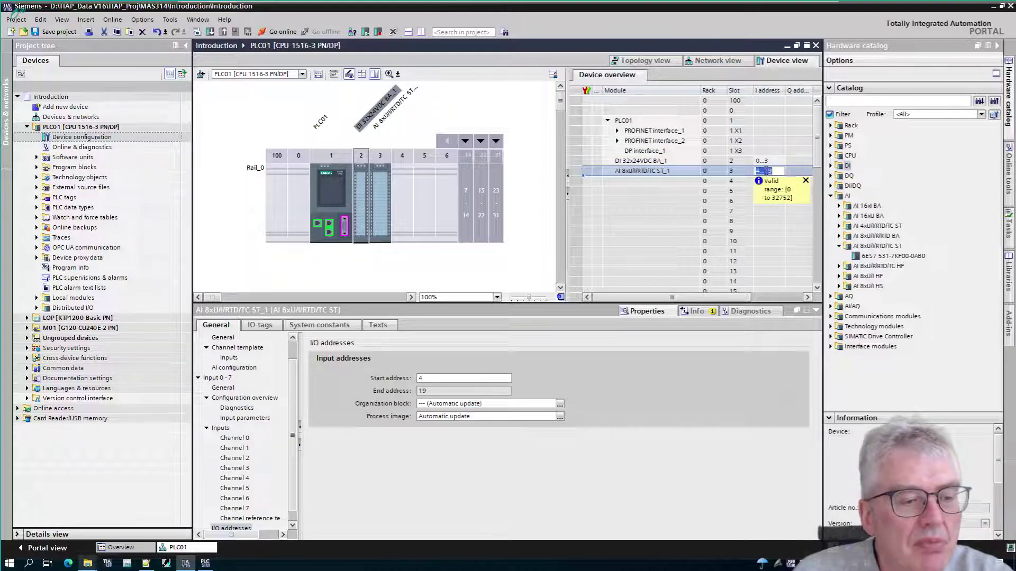
{"action": "left_click", "coordinate": [744, 202]}
{"action": "left_click", "coordinate": [770, 162]}
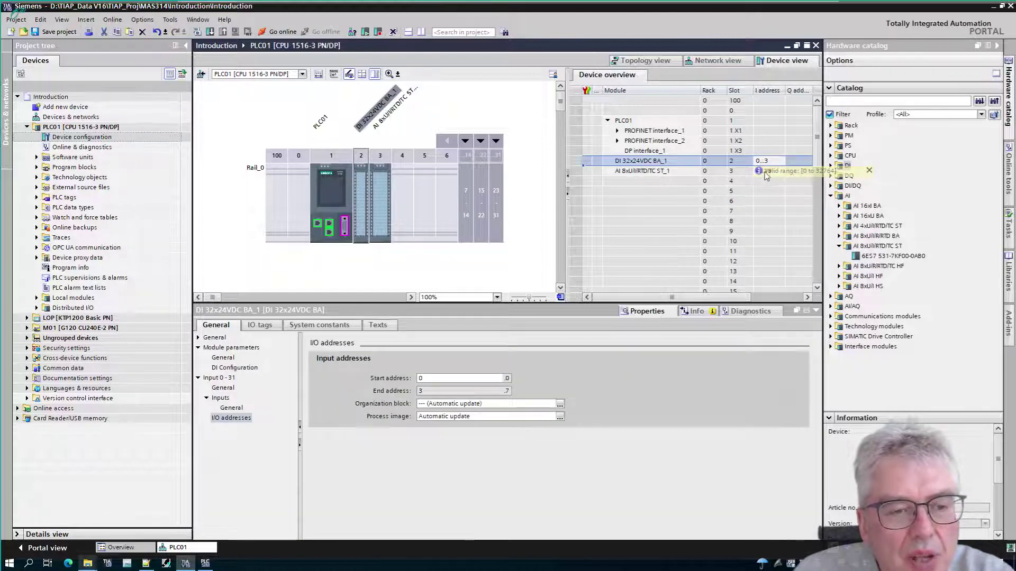
{"action": "left_click", "coordinate": [775, 172]}
{"action": "left_click", "coordinate": [774, 171]}
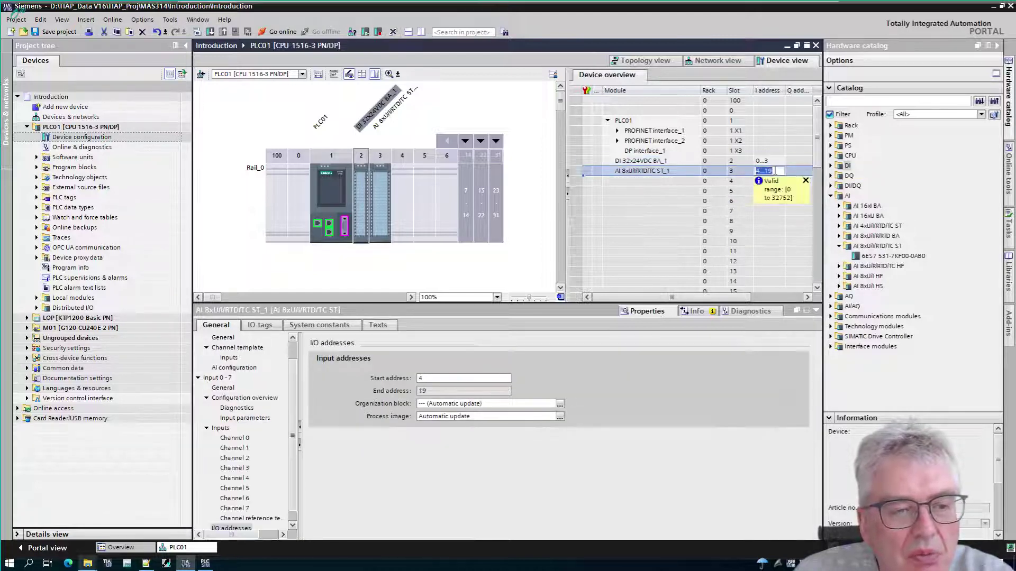
Step: Enable the No supply voltage L+ diagnostic in the slot 3 analog input module's channel template for inputs
{"action": "left_click", "coordinate": [380, 194]}
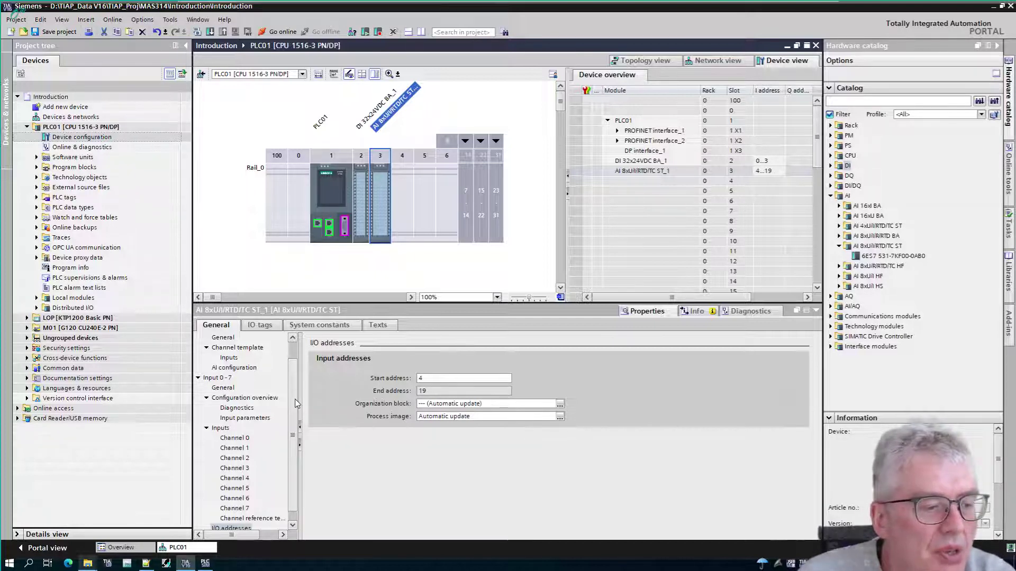
{"action": "scroll", "coordinate": [295, 404], "scroll_direction": "up", "scroll_amount": 1}
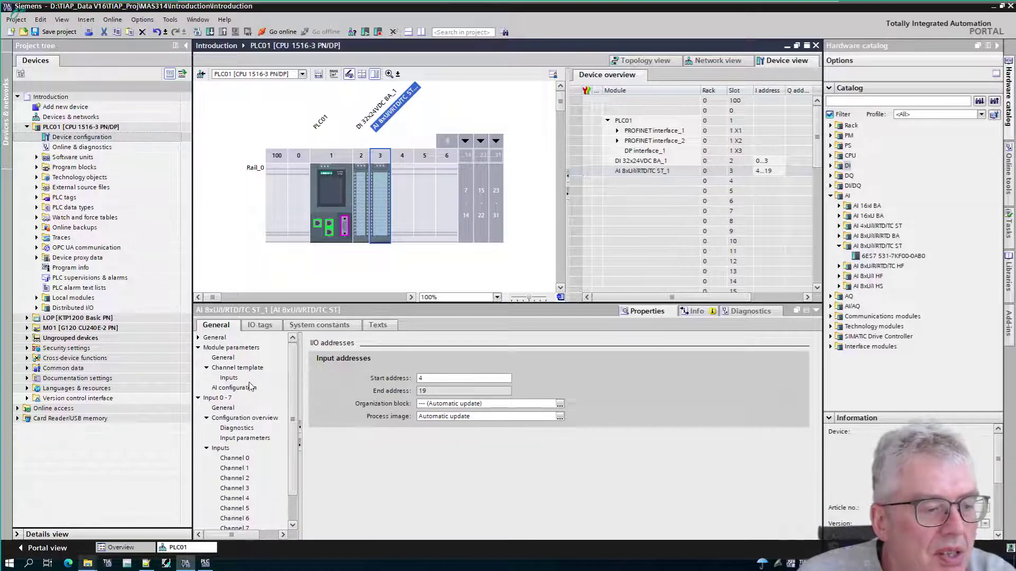
{"action": "left_click", "coordinate": [229, 379]}
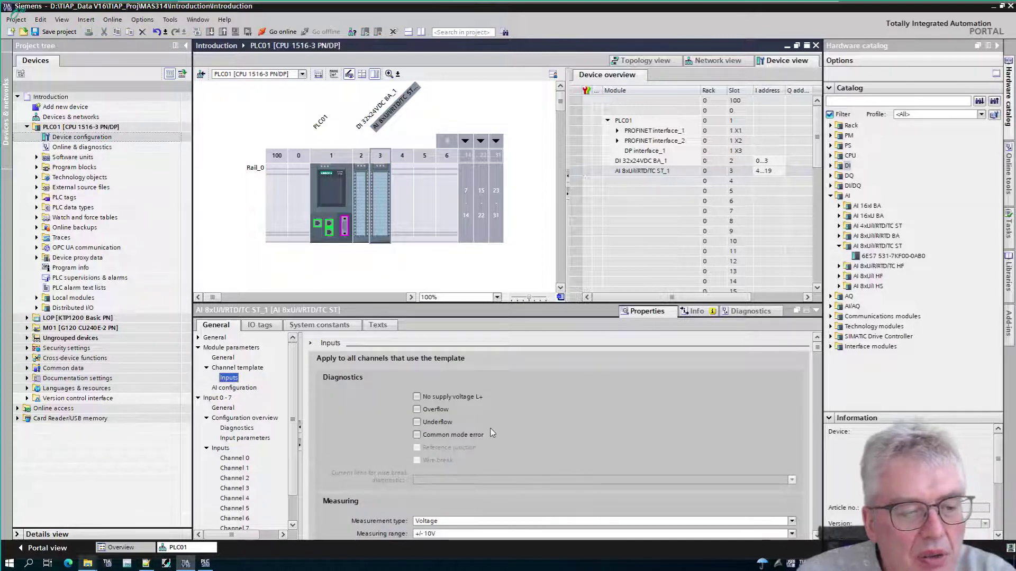
{"action": "left_click", "coordinate": [417, 398]}
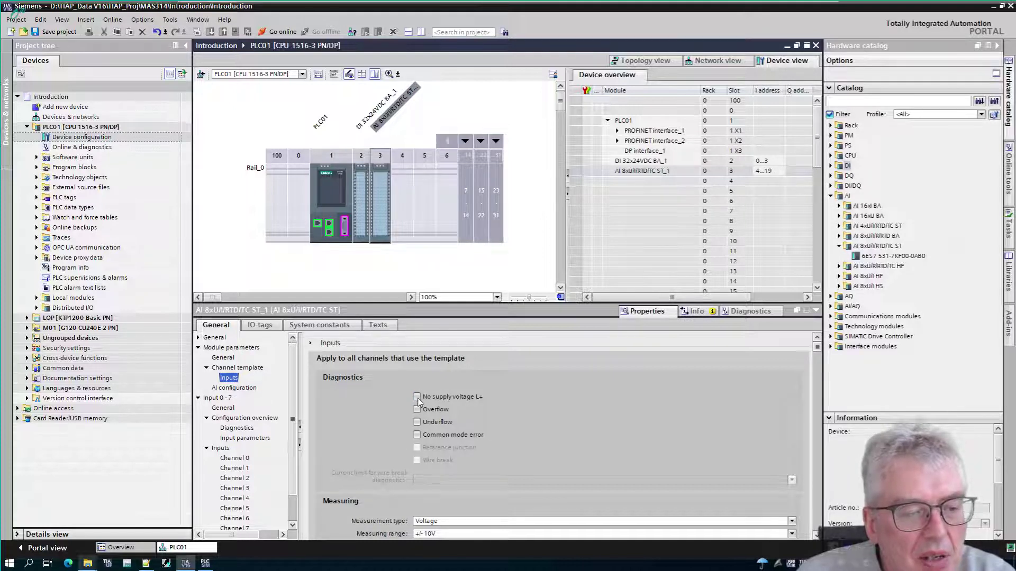
{"action": "left_click", "coordinate": [417, 397]}
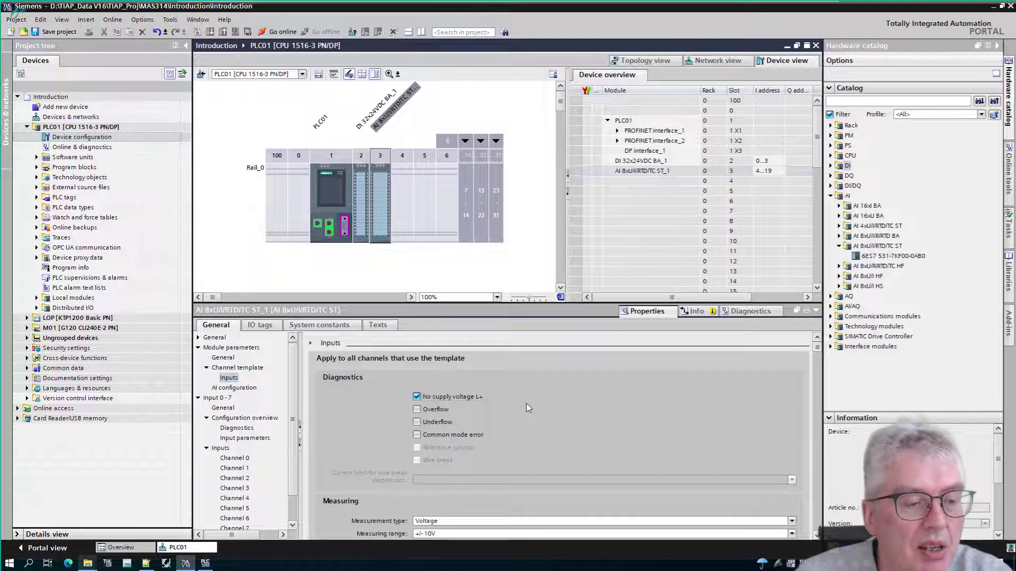
{"action": "scroll", "coordinate": [460, 406], "scroll_direction": "down", "scroll_amount": 1}
{"action": "scroll", "coordinate": [460, 410], "scroll_direction": "up", "scroll_amount": 1}
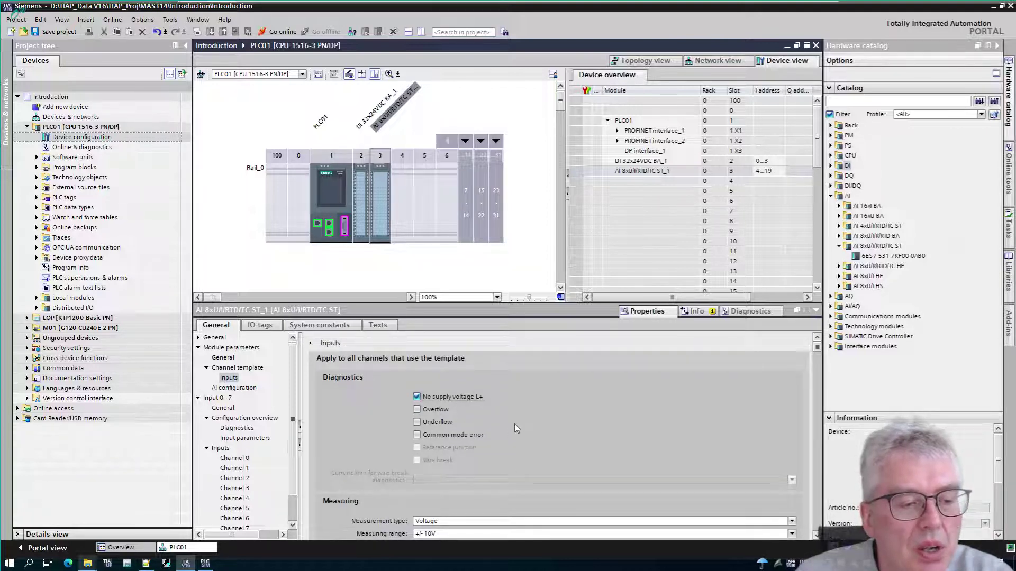
{"action": "scroll", "coordinate": [592, 423], "scroll_direction": "down", "scroll_amount": 3}
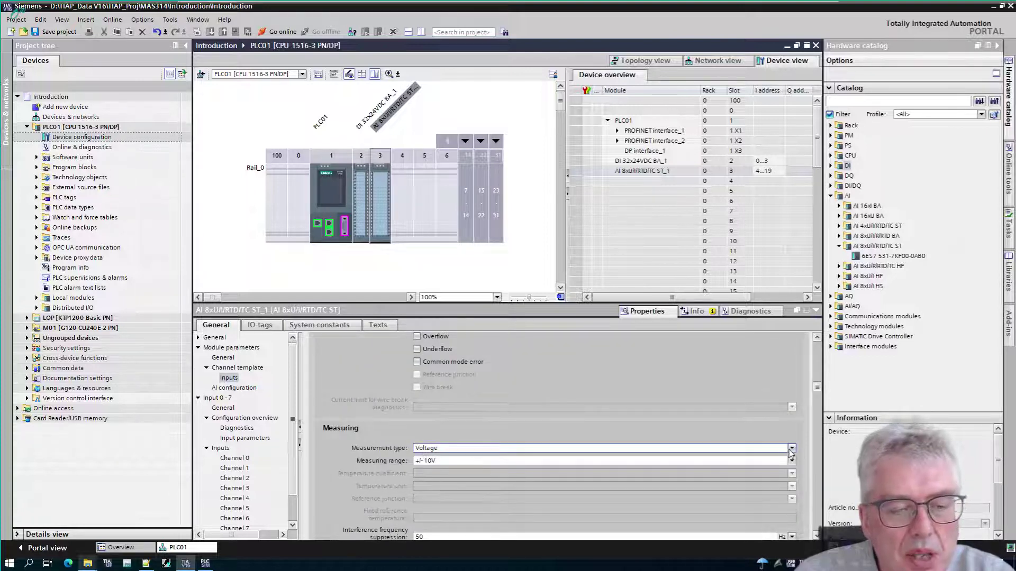
Step: Set the analog module's Channel 0 parameter settings to Manual and enable its Overflow and Underflow diagnostics
{"action": "left_click", "coordinate": [231, 459]}
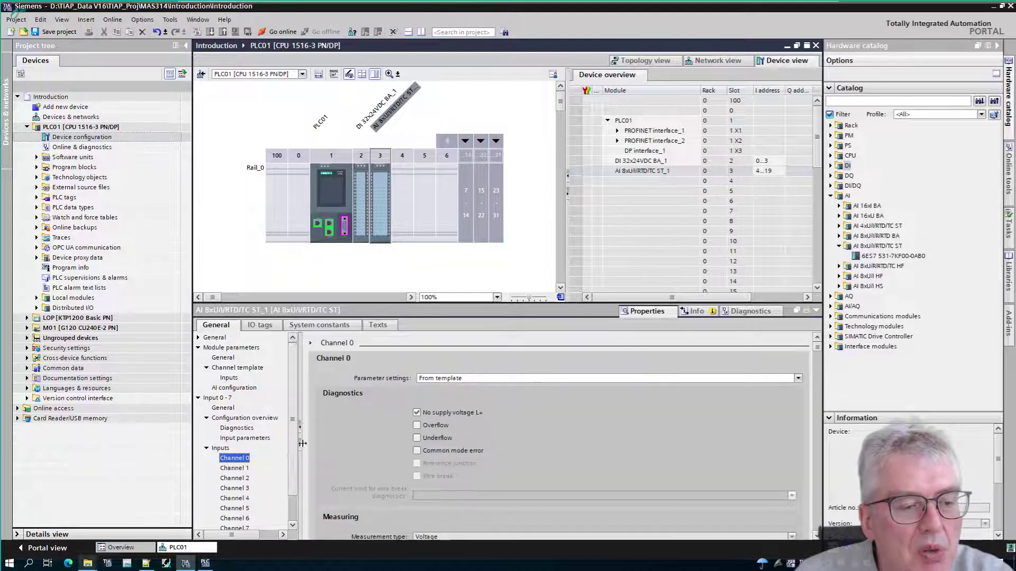
{"action": "left_click", "coordinate": [798, 379]}
{"action": "left_click", "coordinate": [443, 402]}
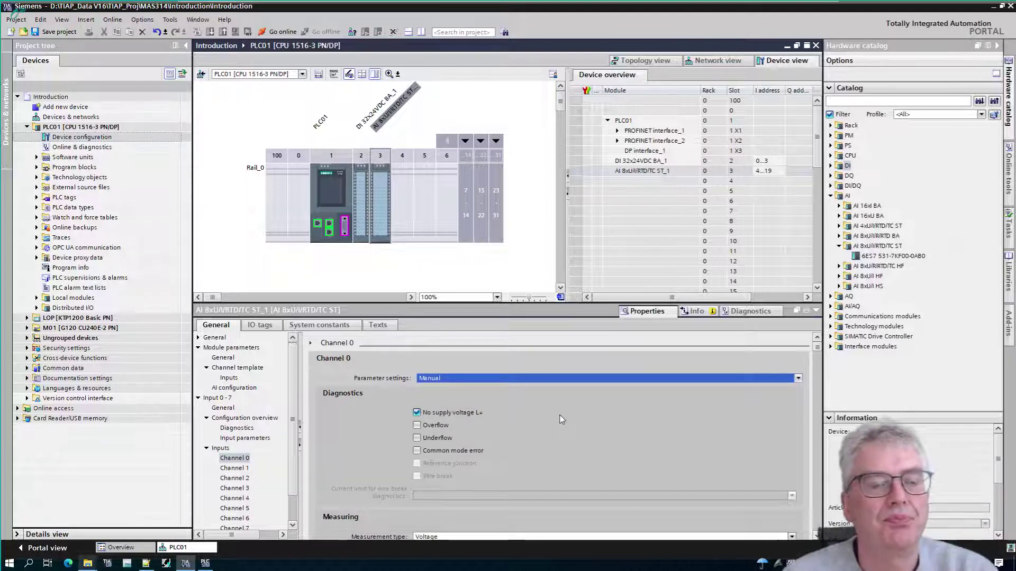
{"action": "scroll", "coordinate": [544, 416], "scroll_direction": "down", "scroll_amount": 2}
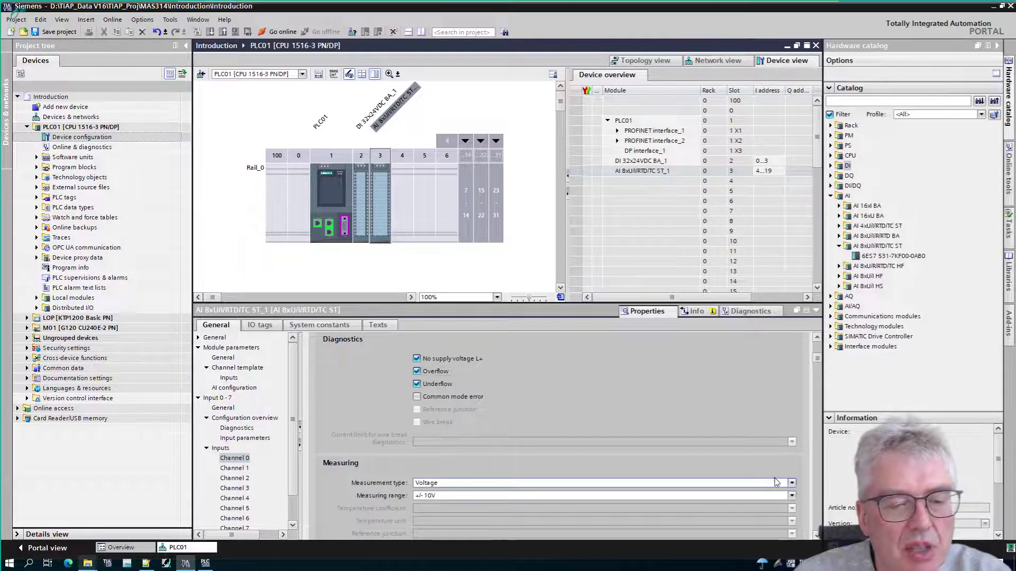
Step: Set Channel 0's measurement type to Current (2-wire transducer) with the 4..20mA measuring range
{"action": "left_click", "coordinate": [791, 483]}
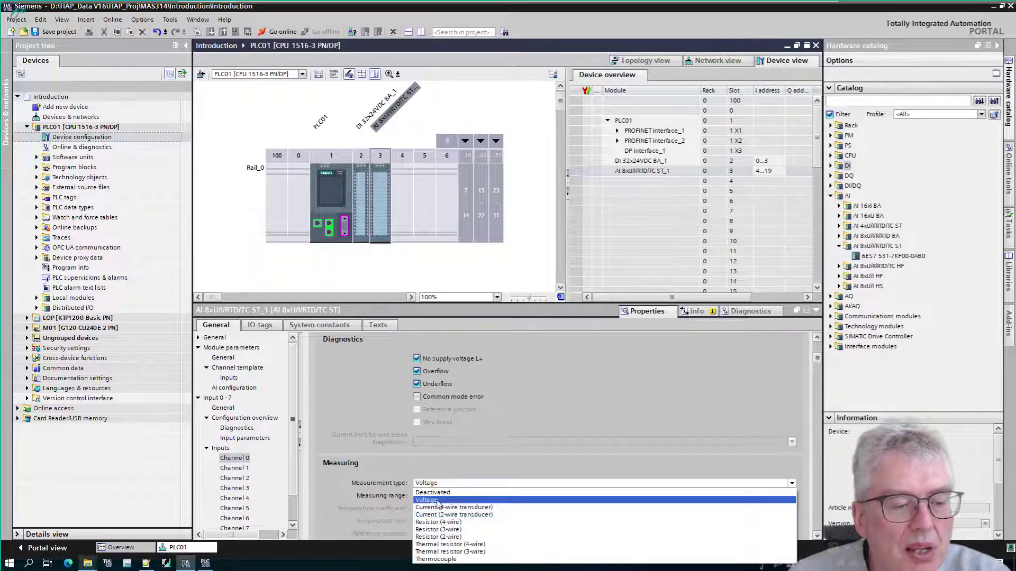
{"action": "left_click", "coordinate": [445, 515]}
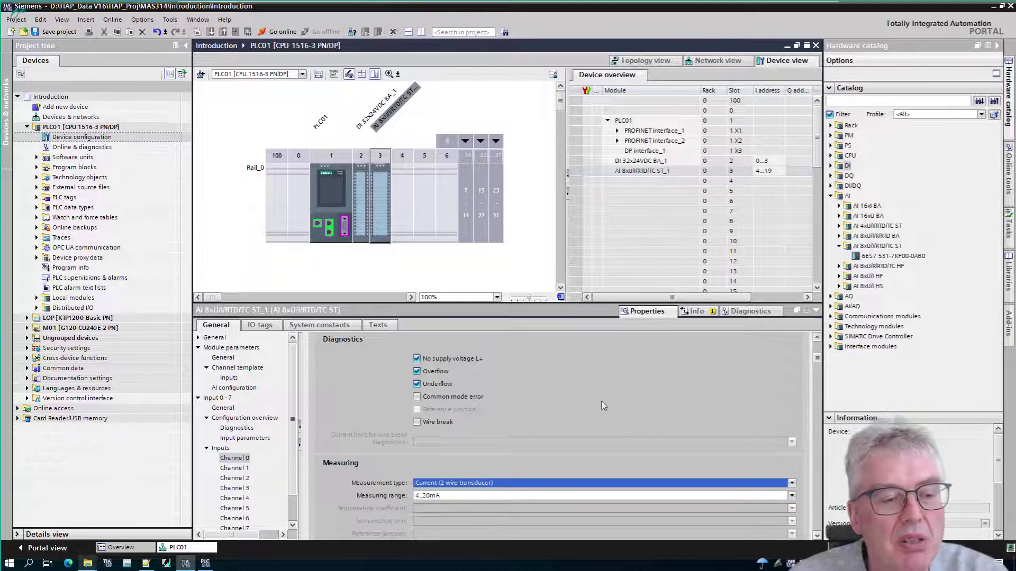
{"action": "scroll", "coordinate": [582, 405], "scroll_direction": "down", "scroll_amount": 2}
{"action": "scroll", "coordinate": [582, 404], "scroll_direction": "down", "scroll_amount": 1}
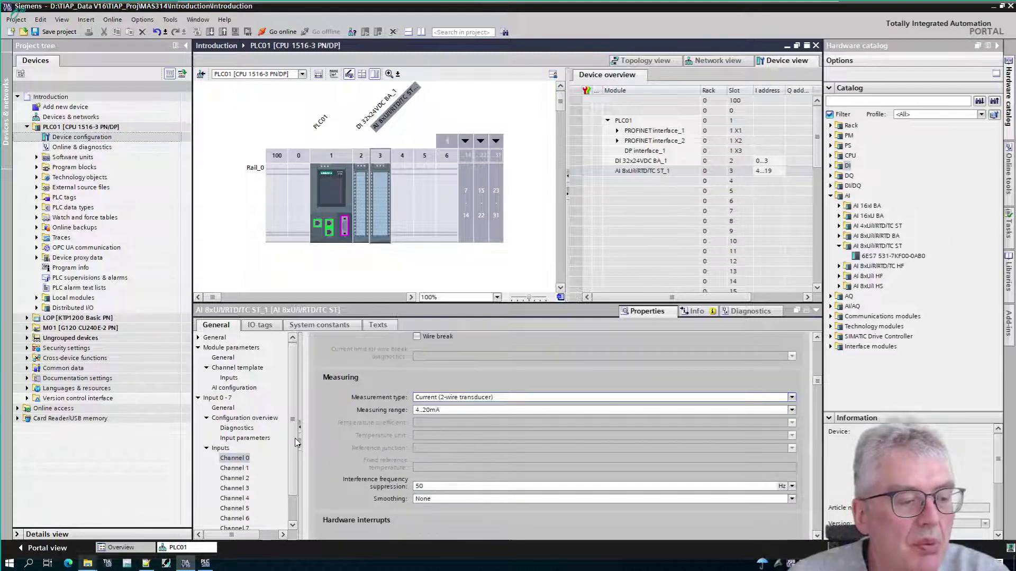
{"action": "scroll", "coordinate": [293, 492], "scroll_direction": "down", "scroll_amount": 1}
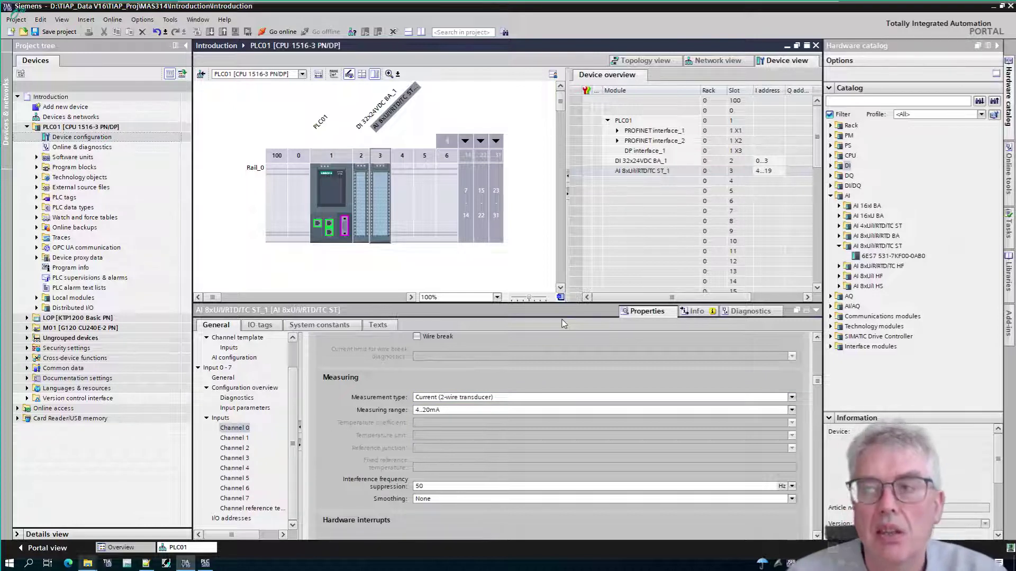
Step: Compare the slot 2 digital input module's I/O addresses with the tag addresses in PLC01's gtIo tag table
{"action": "left_click", "coordinate": [359, 201]}
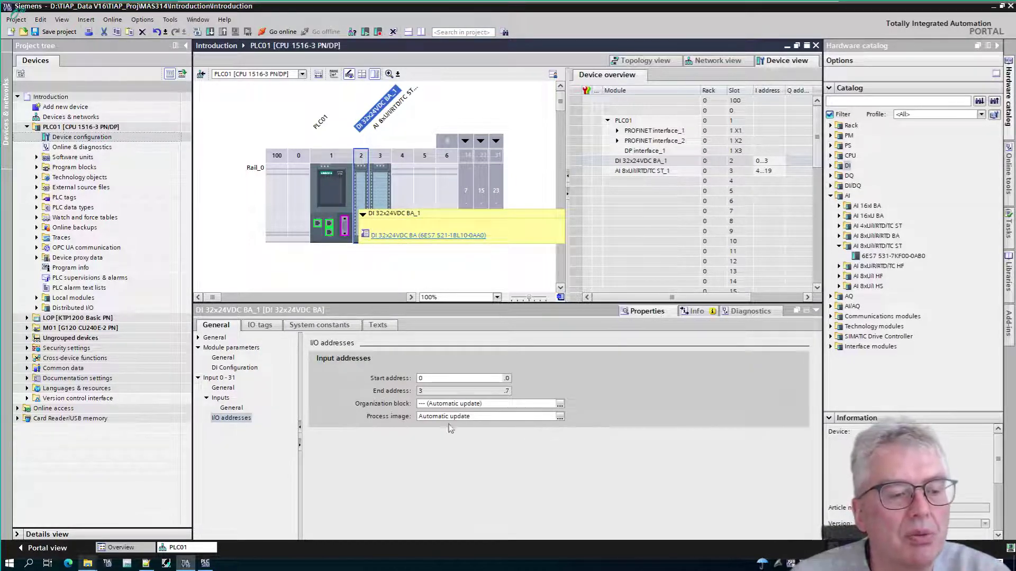
{"action": "left_click", "coordinate": [37, 198]}
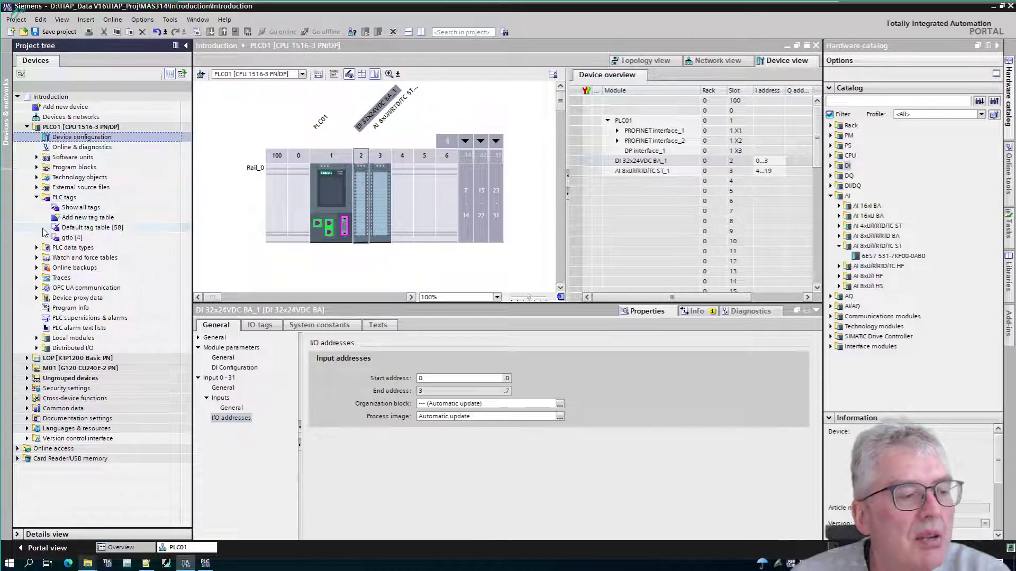
{"action": "double_click", "coordinate": [69, 238]}
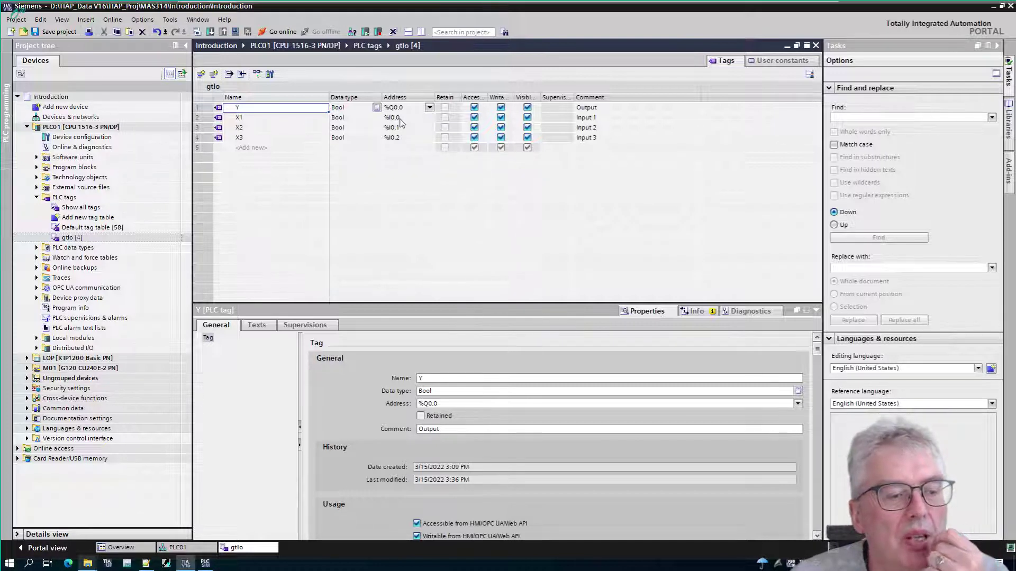
{"action": "left_click", "coordinate": [182, 548]}
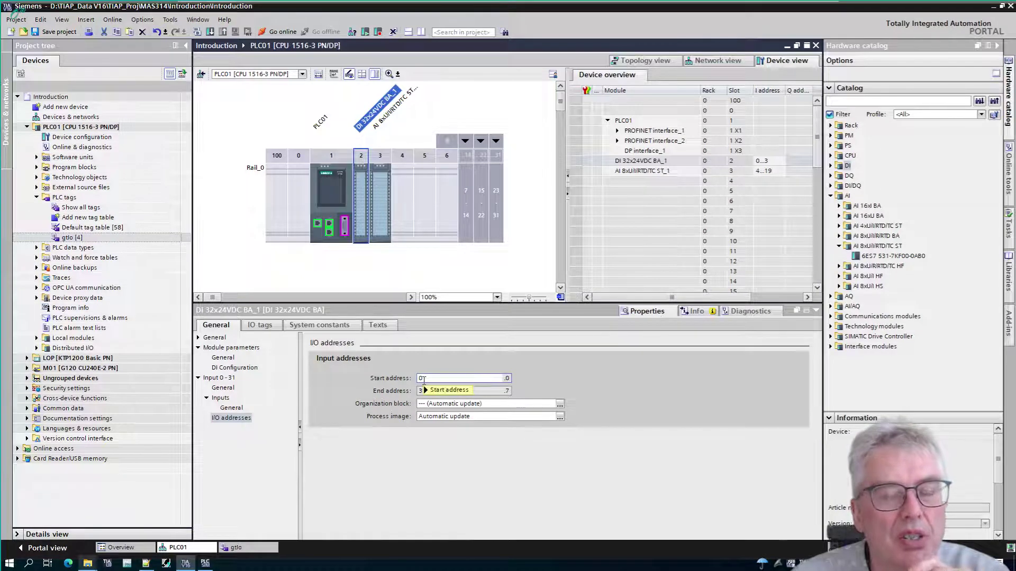
{"action": "mouse_move", "coordinate": [424, 380]}
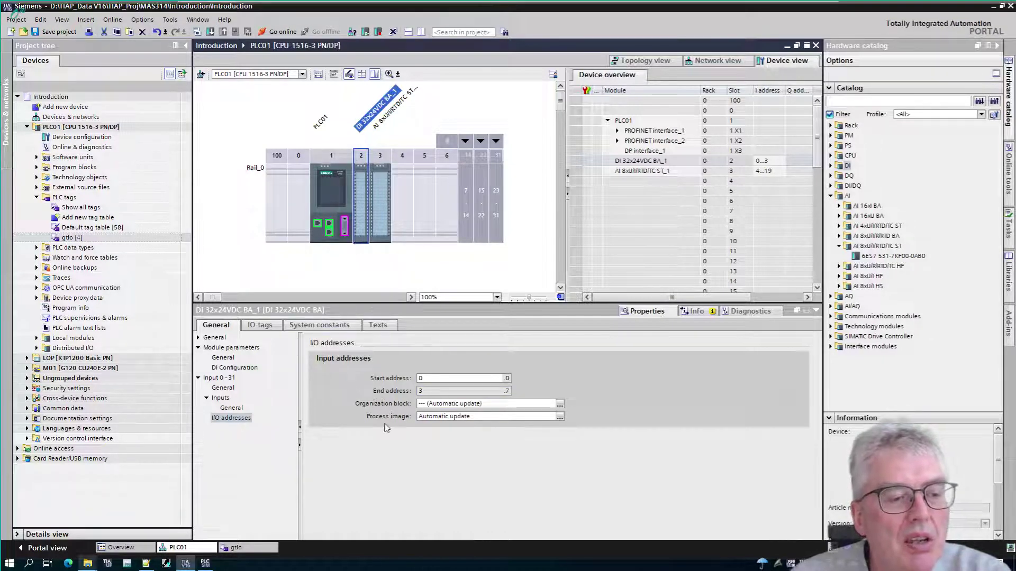
Step: Add a tag named AICh1 with data type Int to the gtIo tag table
{"action": "left_click", "coordinate": [245, 548]}
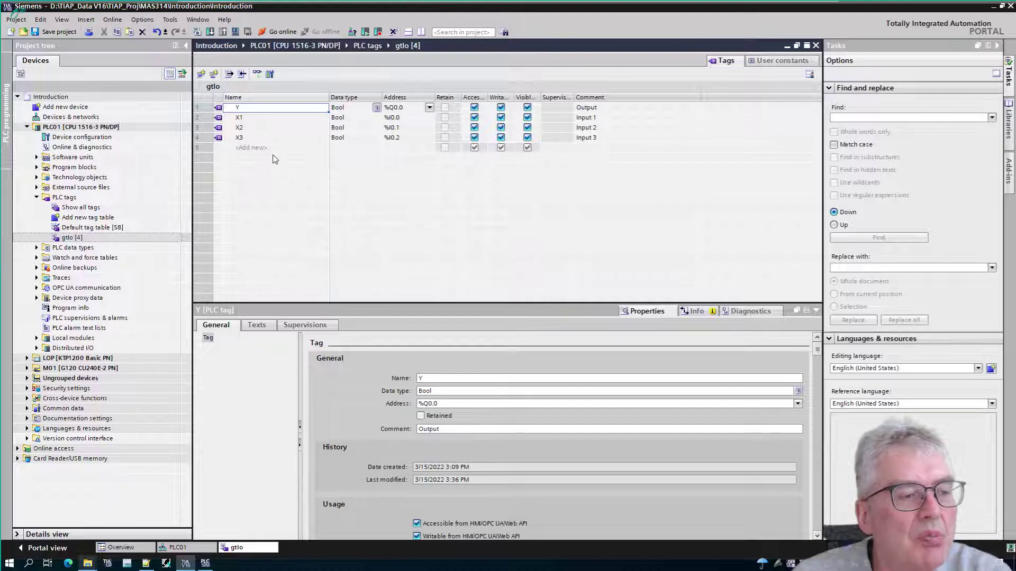
{"action": "left_click", "coordinate": [261, 148]}
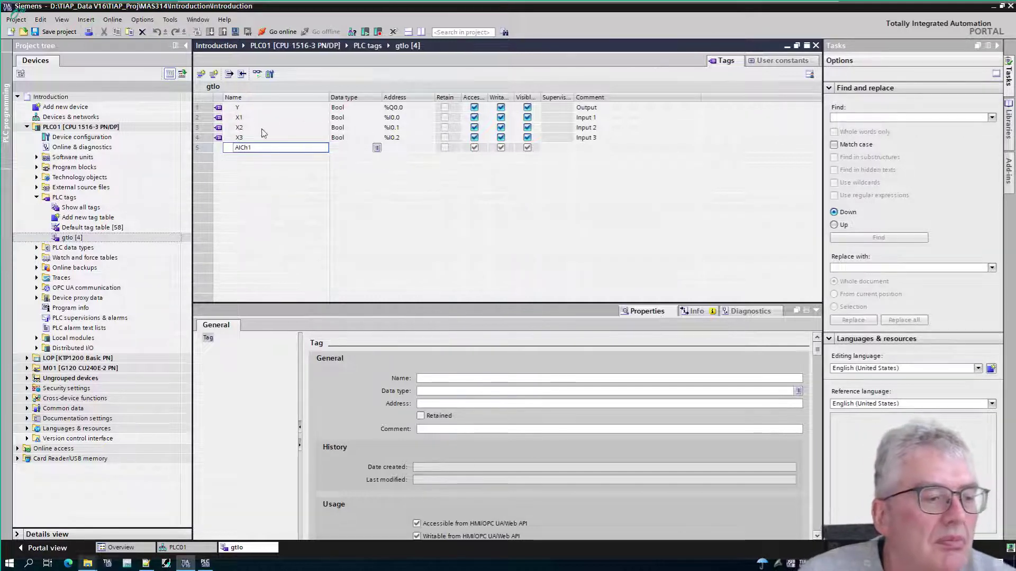
{"action": "left_click", "coordinate": [337, 149]}
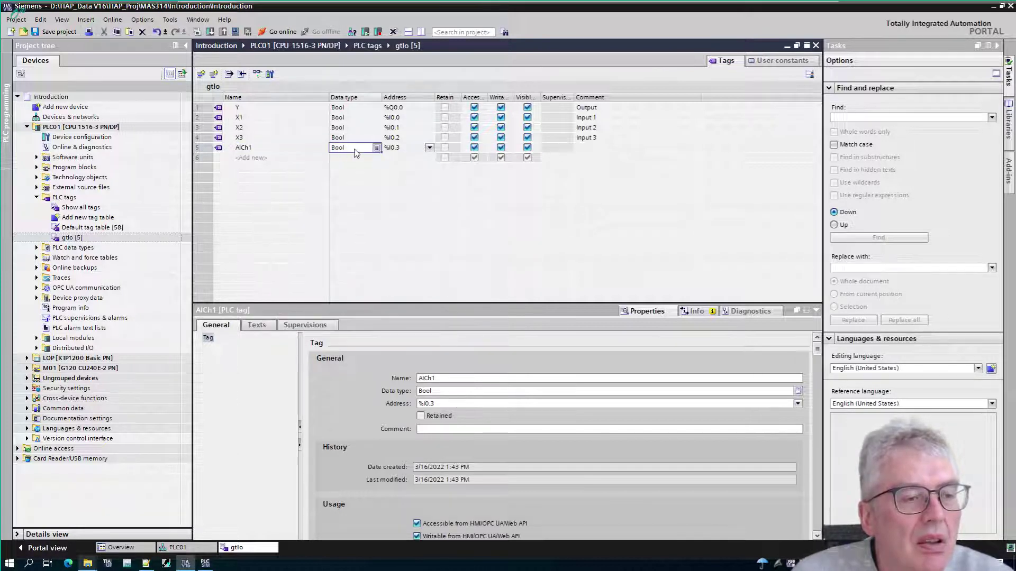
{"action": "double_click", "coordinate": [355, 148]}
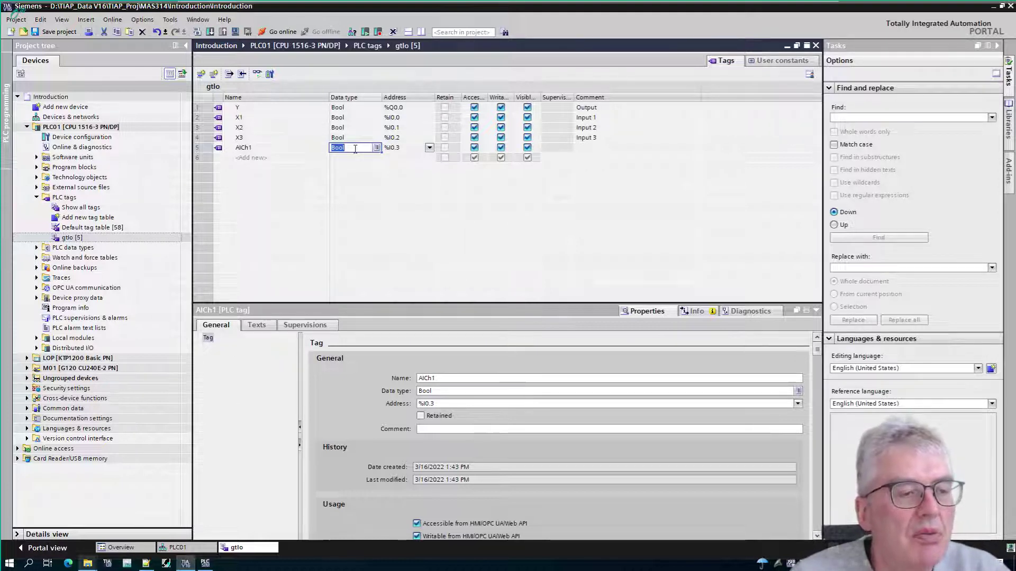
{"action": "type", "text": "int"}
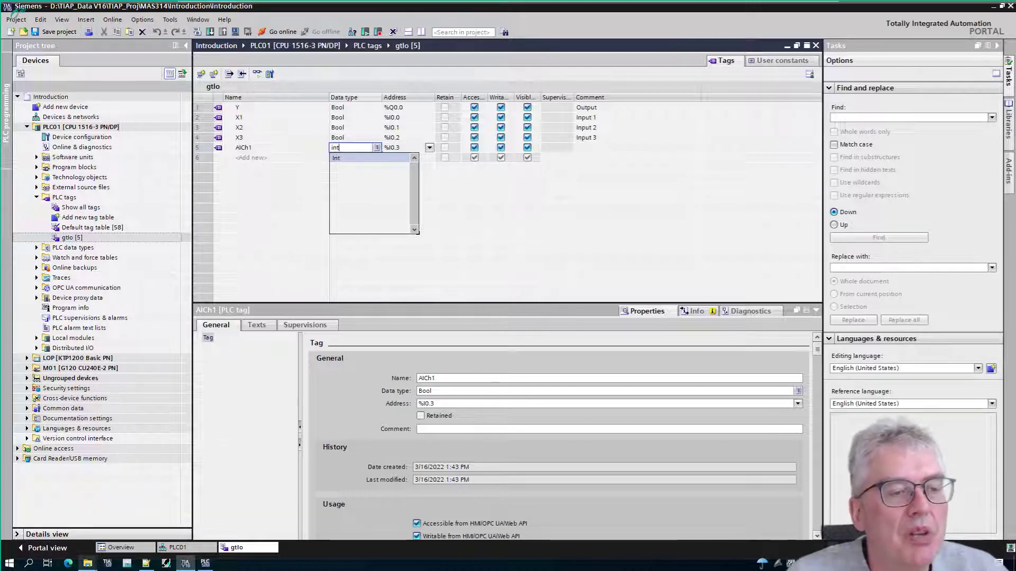
{"action": "key", "text": "Return"}
{"action": "key", "text": "Return"}
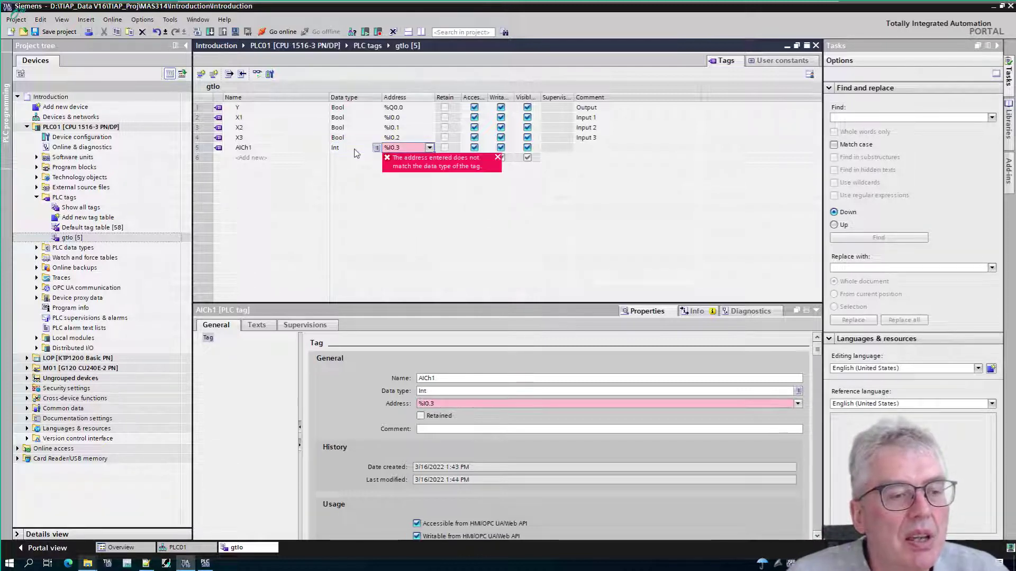
Step: Set the address of the AICh1 tag to %IW4
{"action": "left_click", "coordinate": [400, 148]}
{"action": "left_click_drag", "start_coordinate": [391, 147], "coordinate": [408, 148]}
{"action": "type", "text": "W4"}
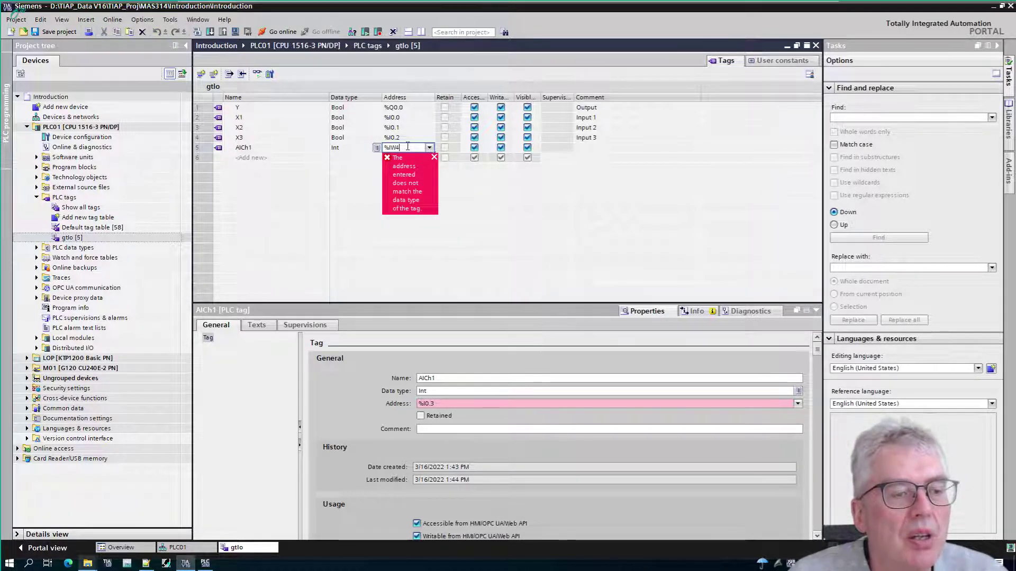
{"action": "key", "text": "Tab"}
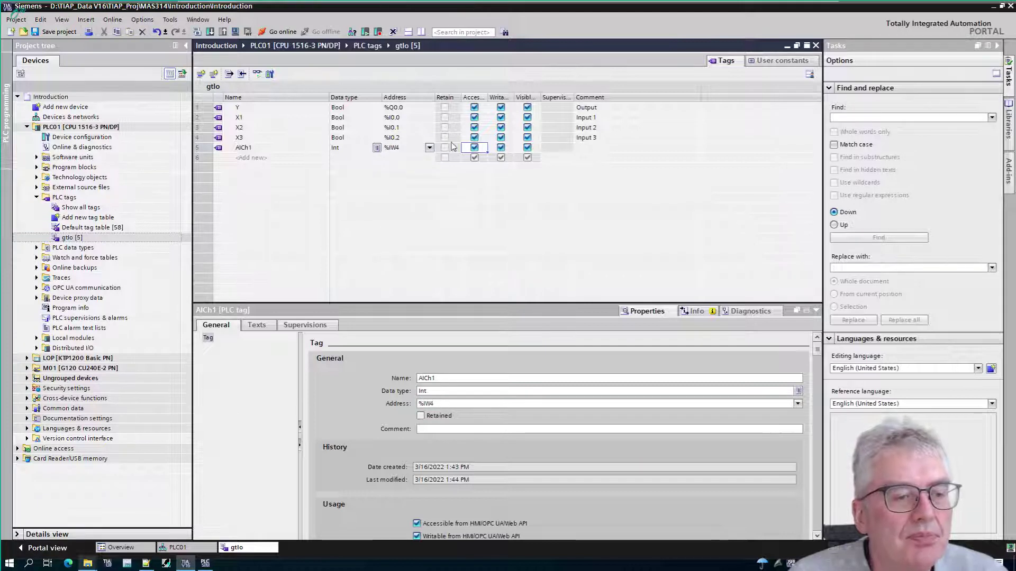
Step: Check the I/O addresses of the slot 3 analog input module in PLC01's device configuration
{"action": "left_click", "coordinate": [178, 548]}
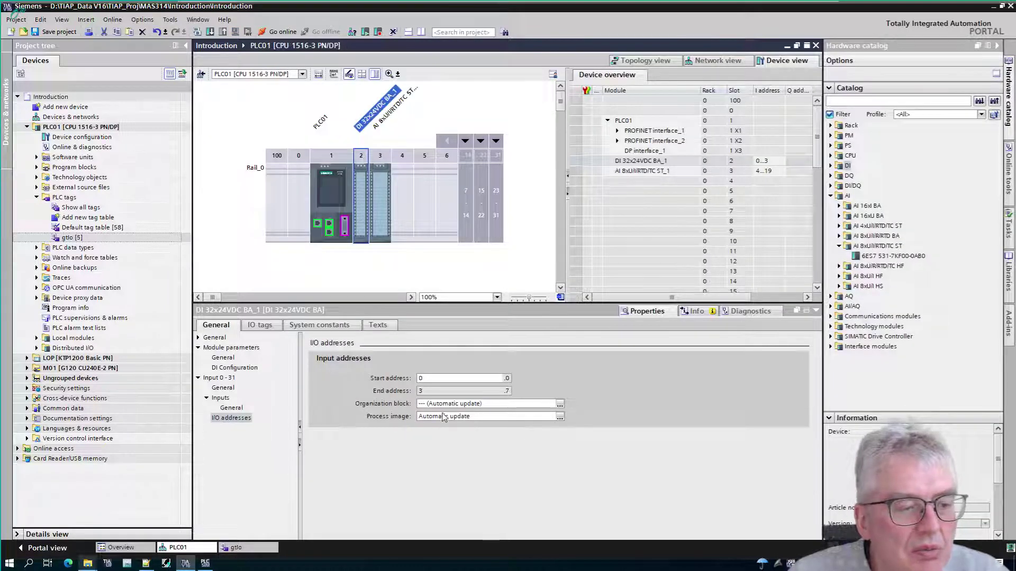
{"action": "left_click", "coordinate": [378, 200]}
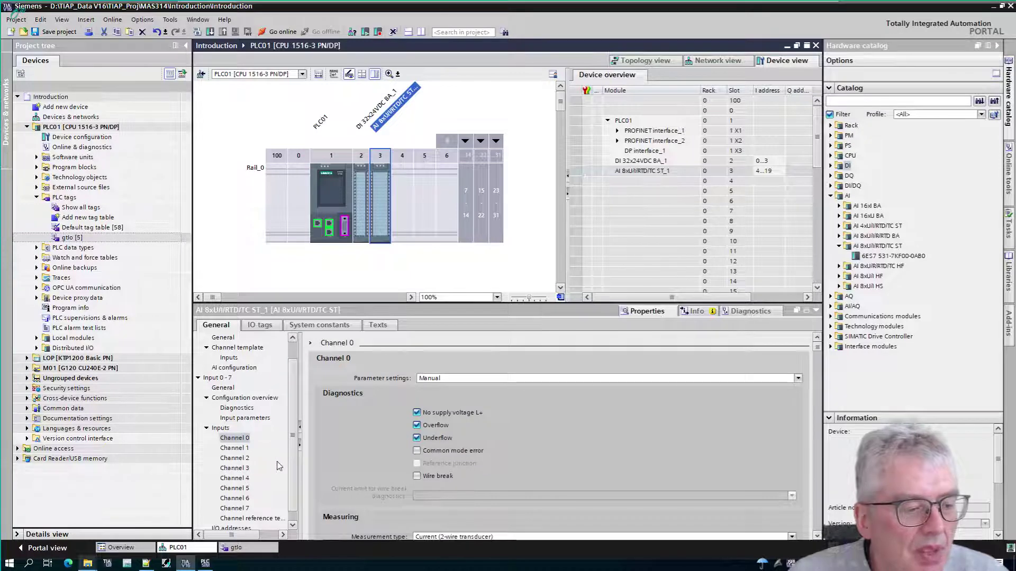
{"action": "scroll", "coordinate": [290, 463], "scroll_direction": "down", "scroll_amount": 1}
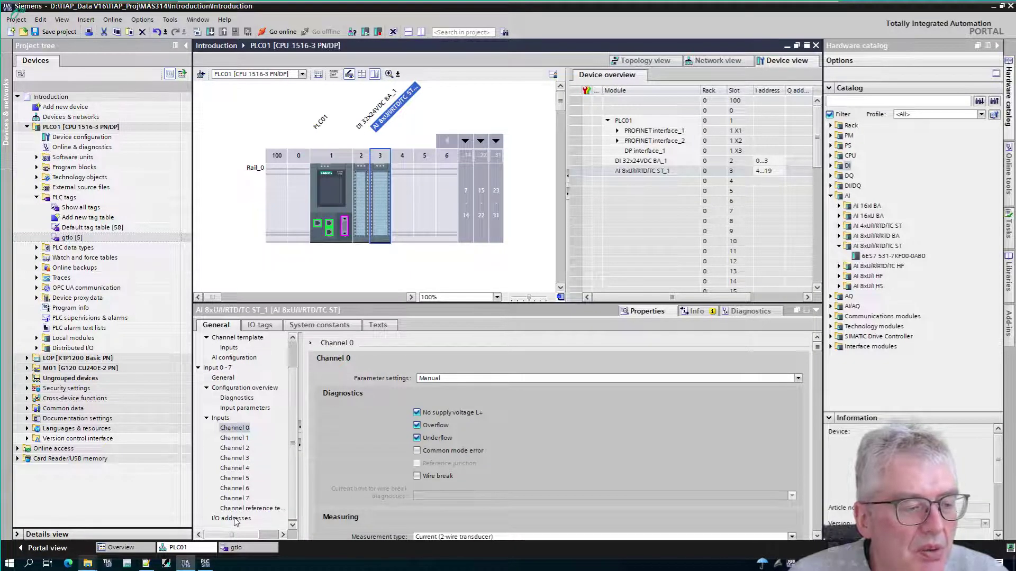
{"action": "left_click", "coordinate": [235, 519]}
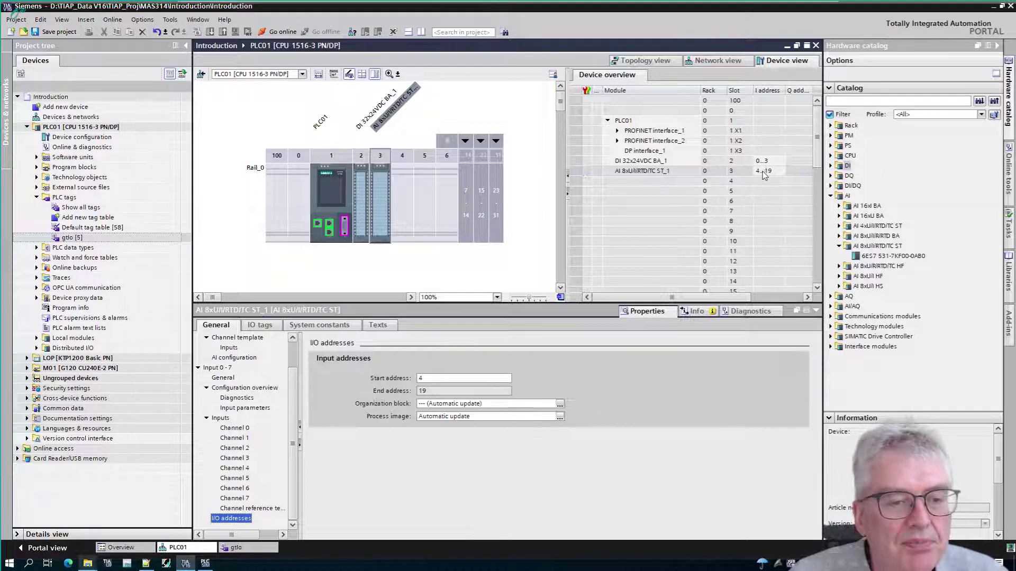
Step: Compare the AICh1 tag's address in the gtIo tag table with the slot 3 analog input module's I/O addresses
{"action": "left_click", "coordinate": [248, 547]}
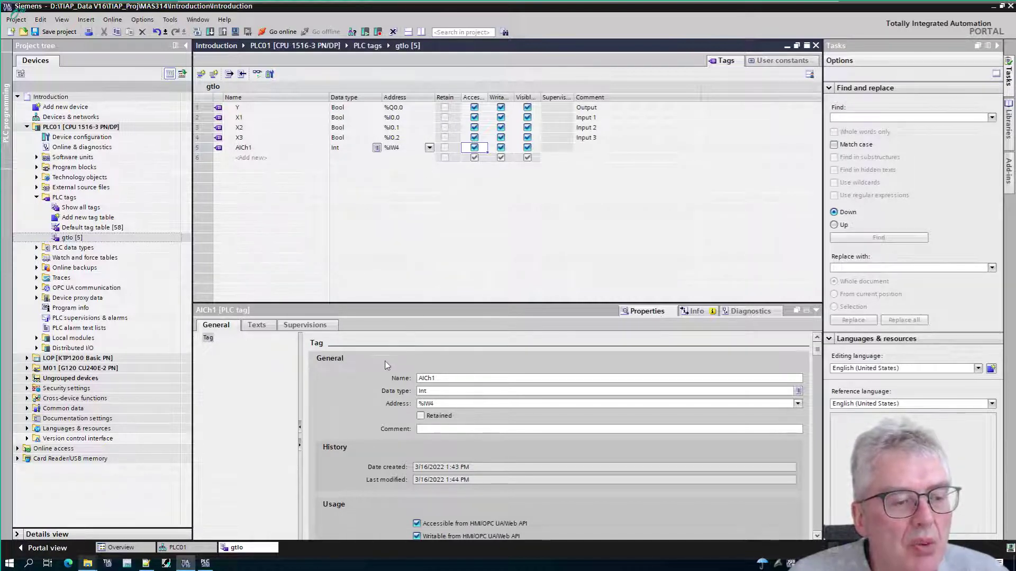
{"action": "left_click", "coordinate": [172, 549]}
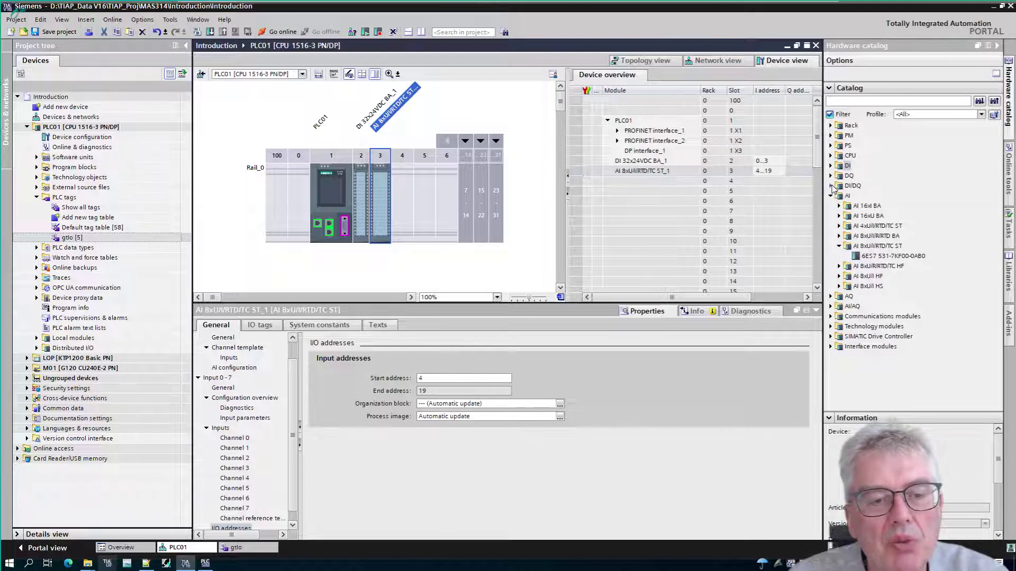
Step: Examine the module types offered in the hardware catalog under DI/DQ, AQ, AI/AQ and Communications modules
{"action": "left_click", "coordinate": [831, 186]}
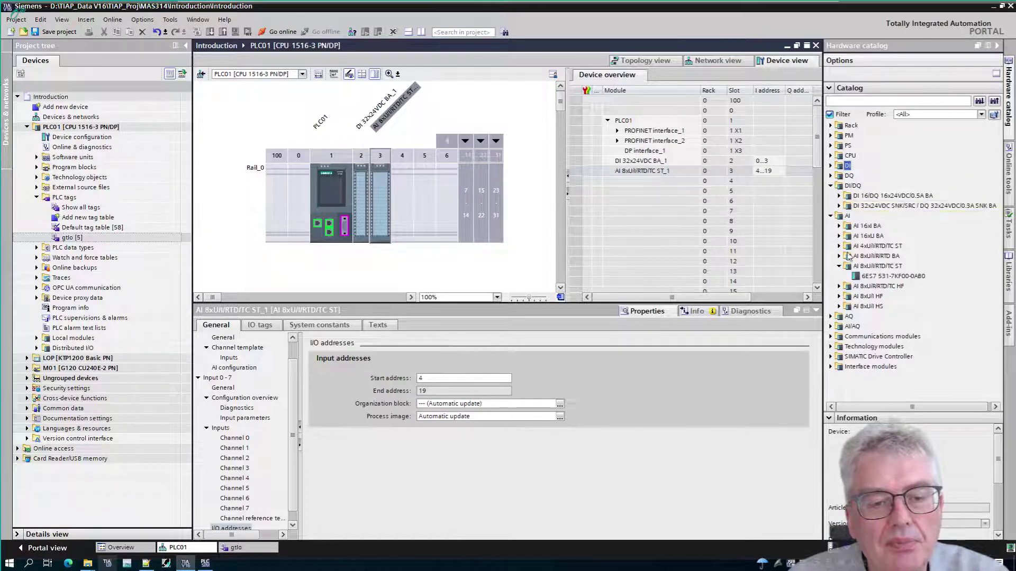
{"action": "left_click", "coordinate": [830, 317]}
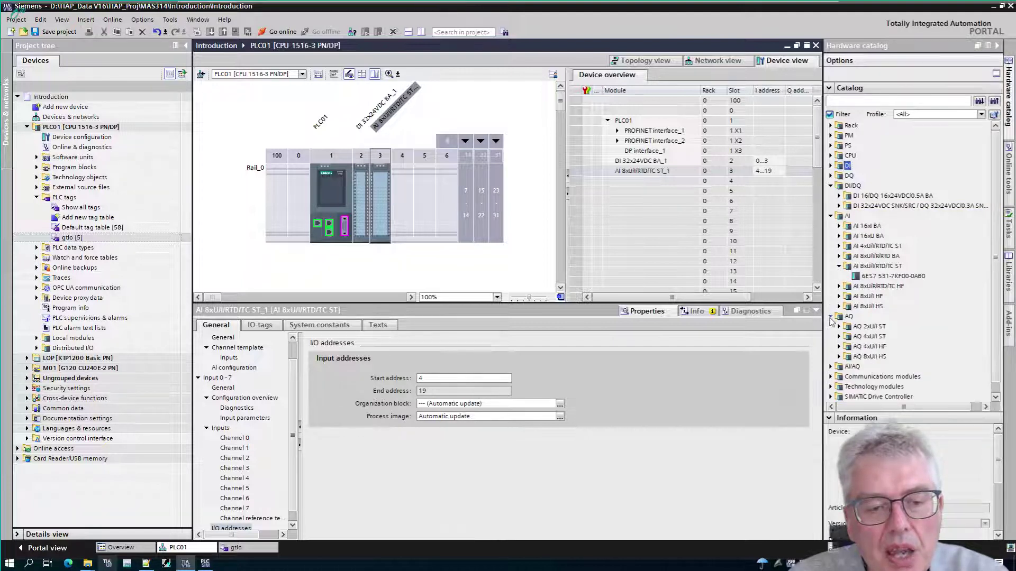
{"action": "left_click", "coordinate": [831, 367]}
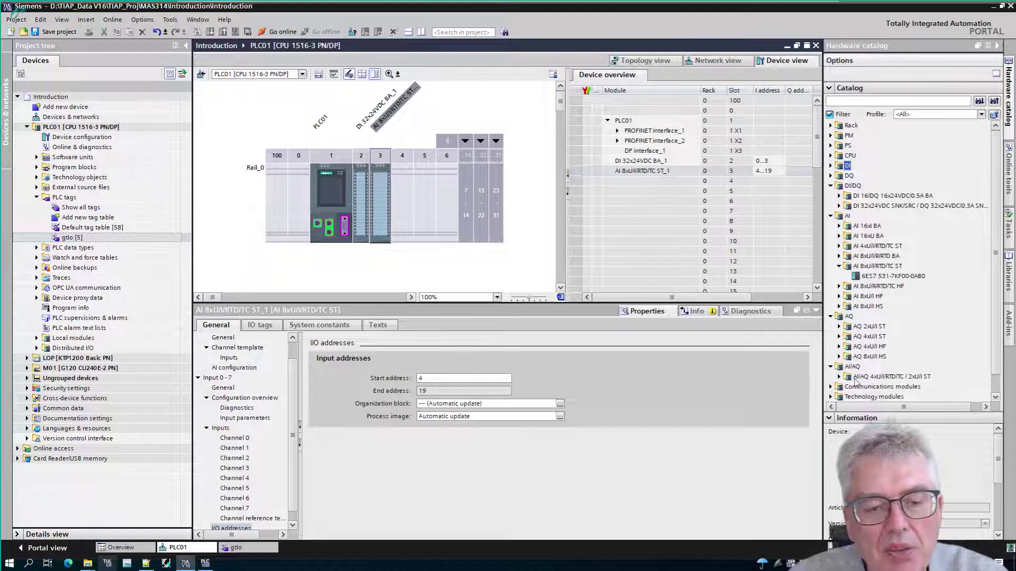
{"action": "left_click", "coordinate": [831, 366]}
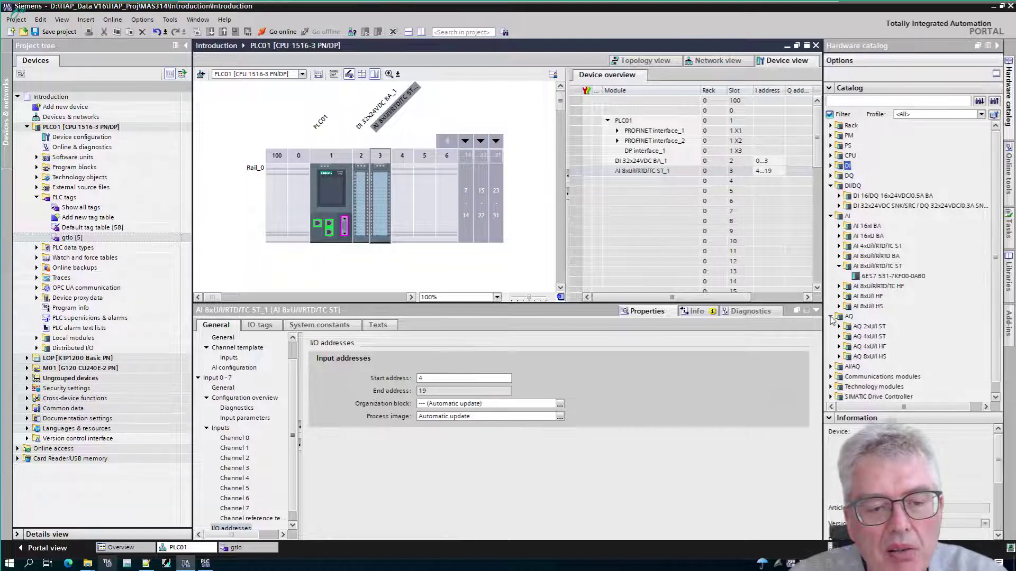
{"action": "left_click", "coordinate": [831, 317]}
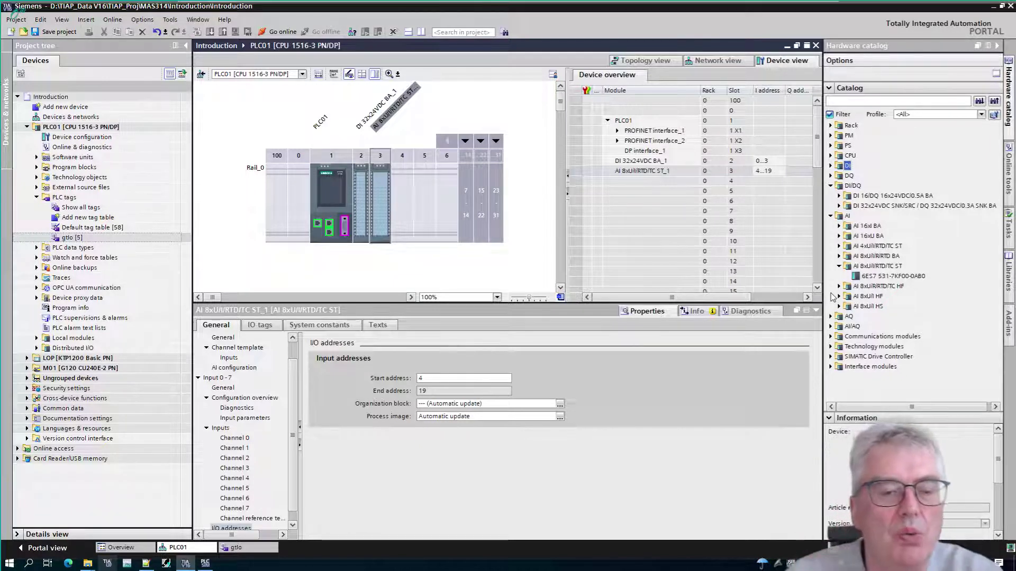
{"action": "scroll", "coordinate": [899, 323], "scroll_direction": "right", "scroll_amount": 1}
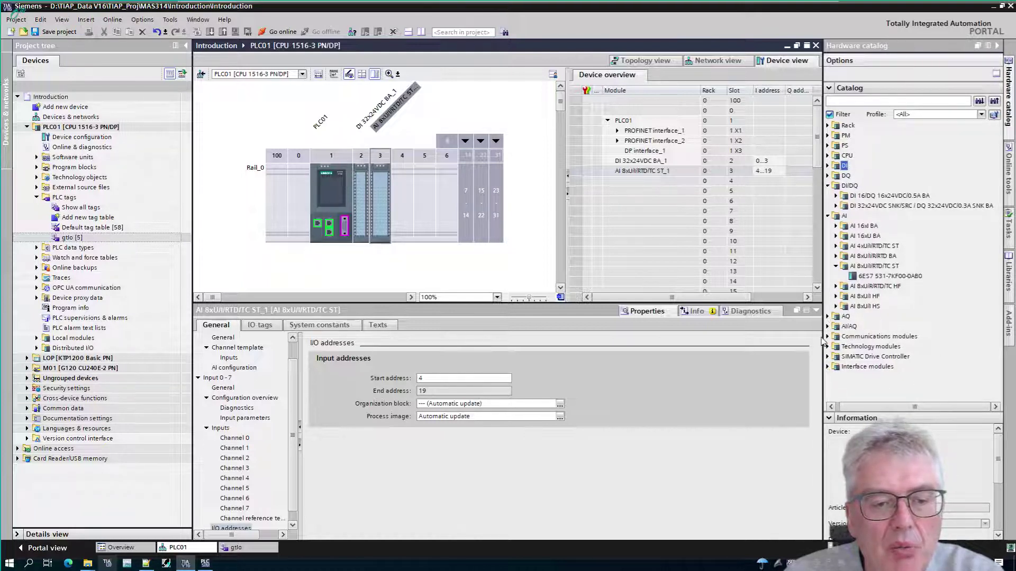
{"action": "left_click", "coordinate": [827, 337]}
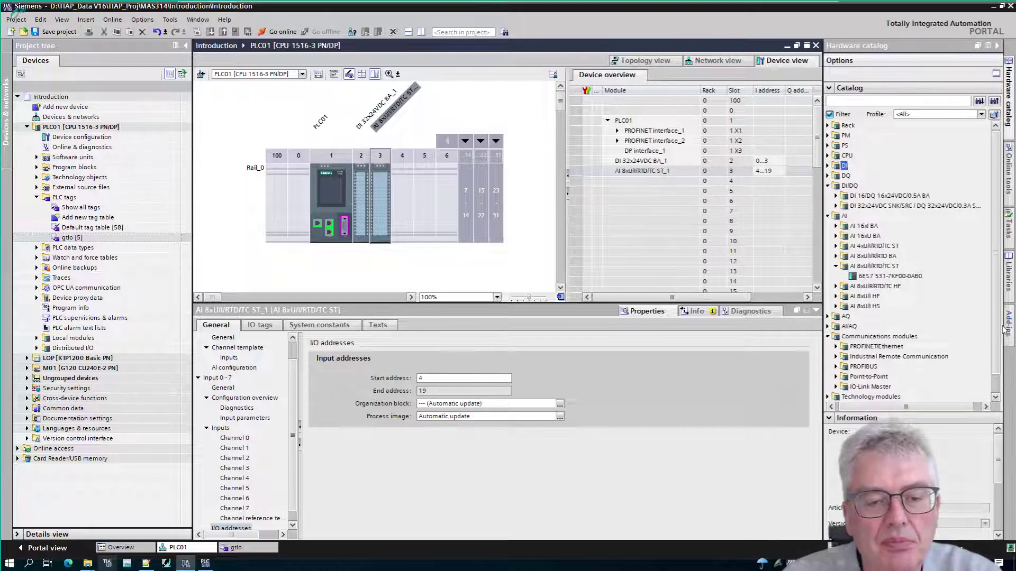
{"action": "scroll", "coordinate": [915, 396], "scroll_direction": "down", "scroll_amount": 1}
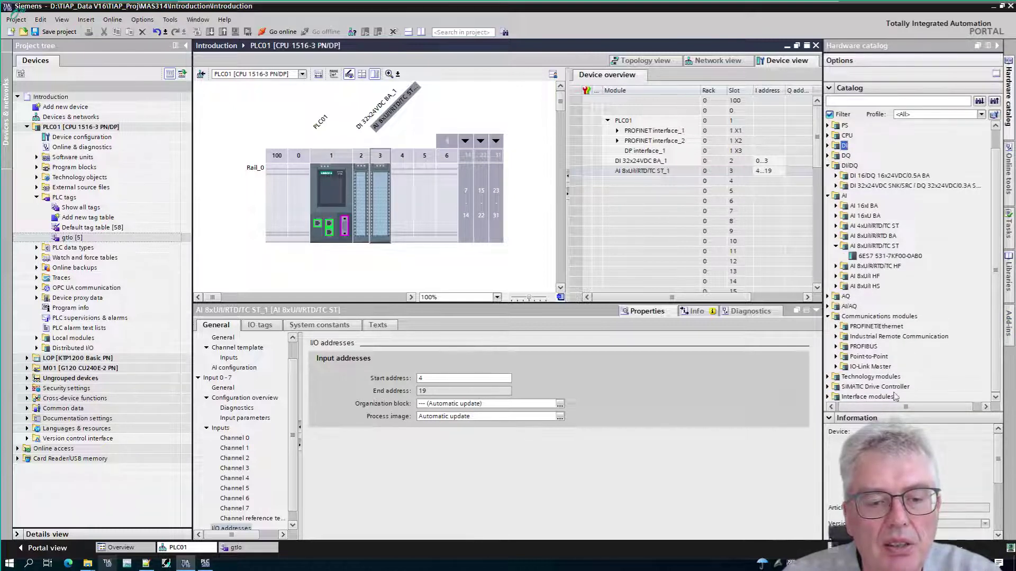